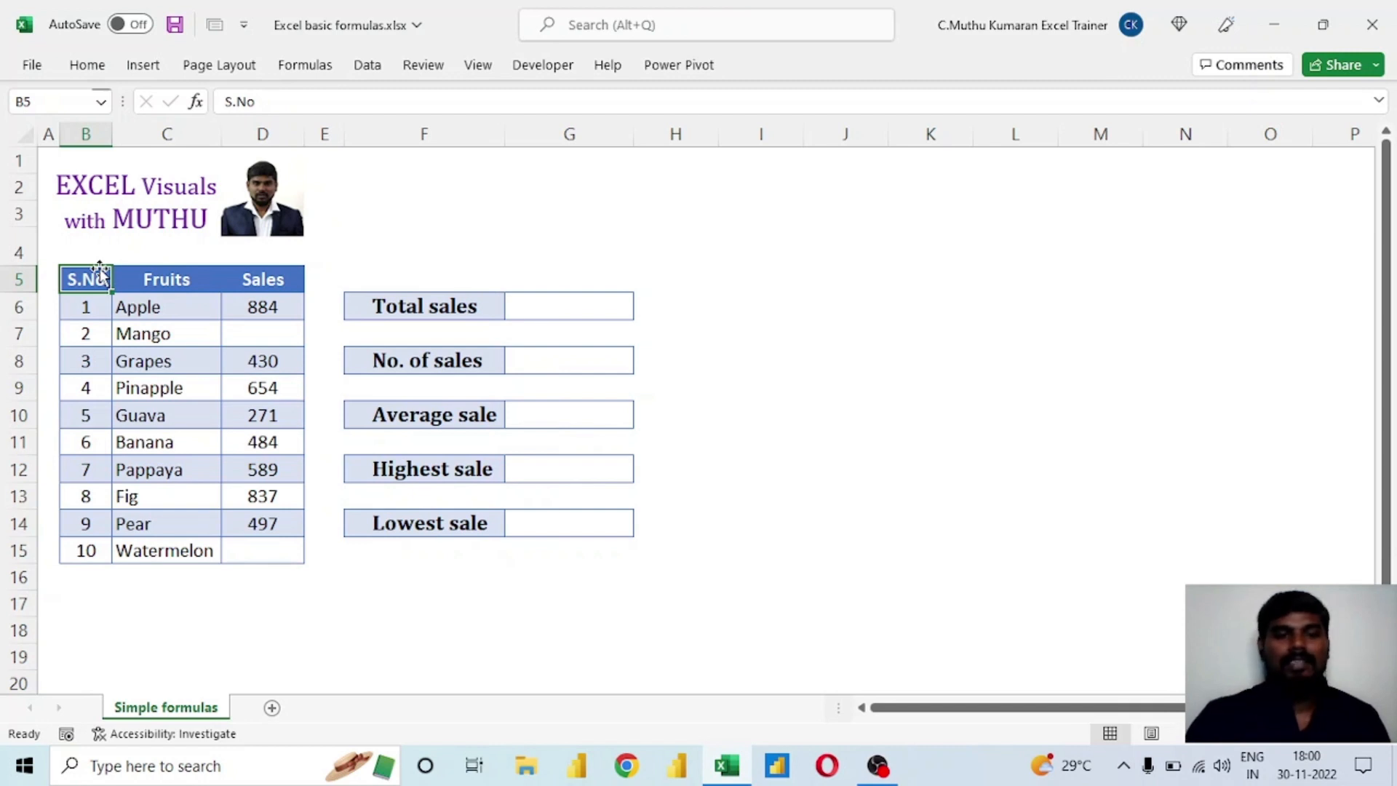
# Examine the fruit table's columns and the summary statistics for the Sales values in D6:D15.
pyautogui.moveTo(80, 277); pyautogui.dragTo(265, 539)
pyautogui.moveTo(156, 303); pyautogui.dragTo(187, 549)
pyautogui.click(252, 310)
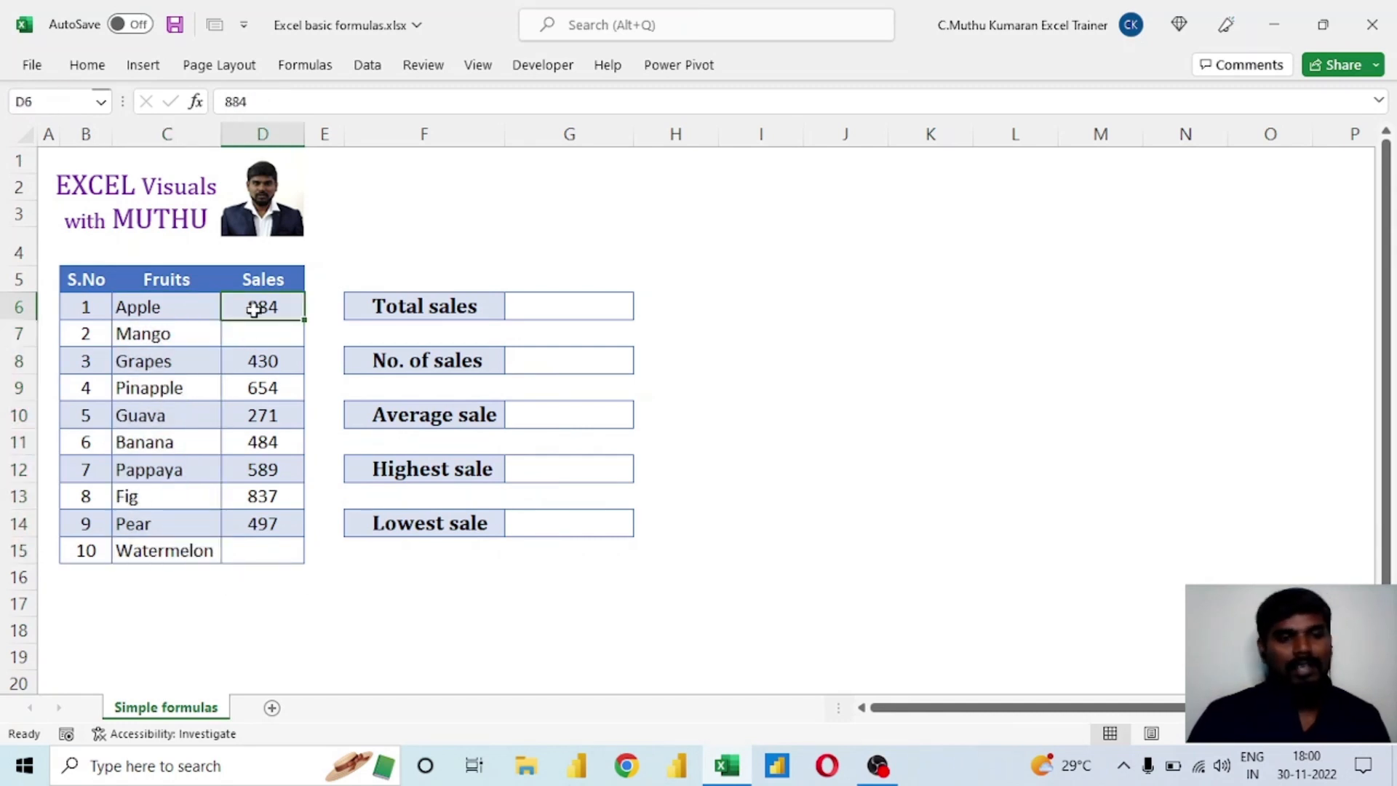
pyautogui.click(268, 363)
pyautogui.click(264, 391)
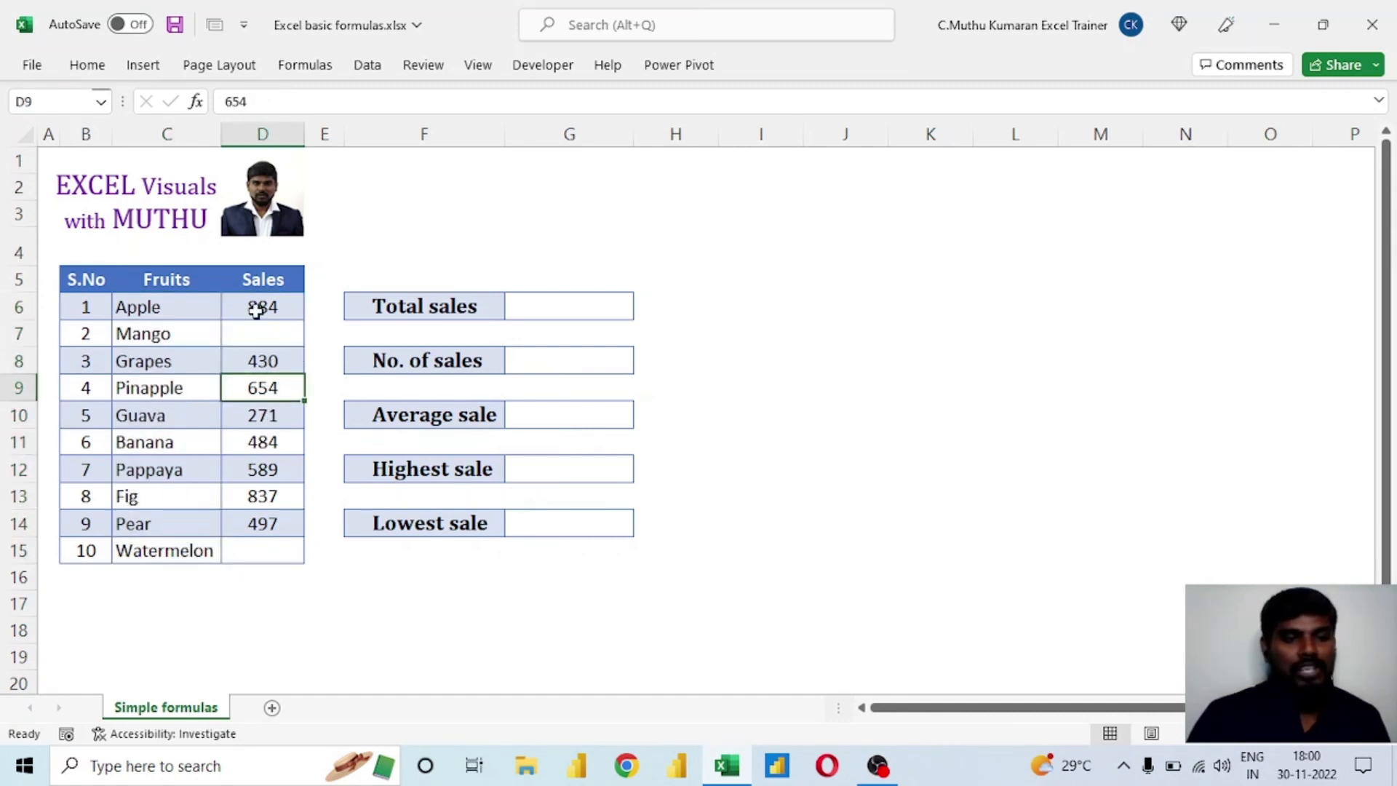
pyautogui.moveTo(256, 310); pyautogui.dragTo(264, 550)
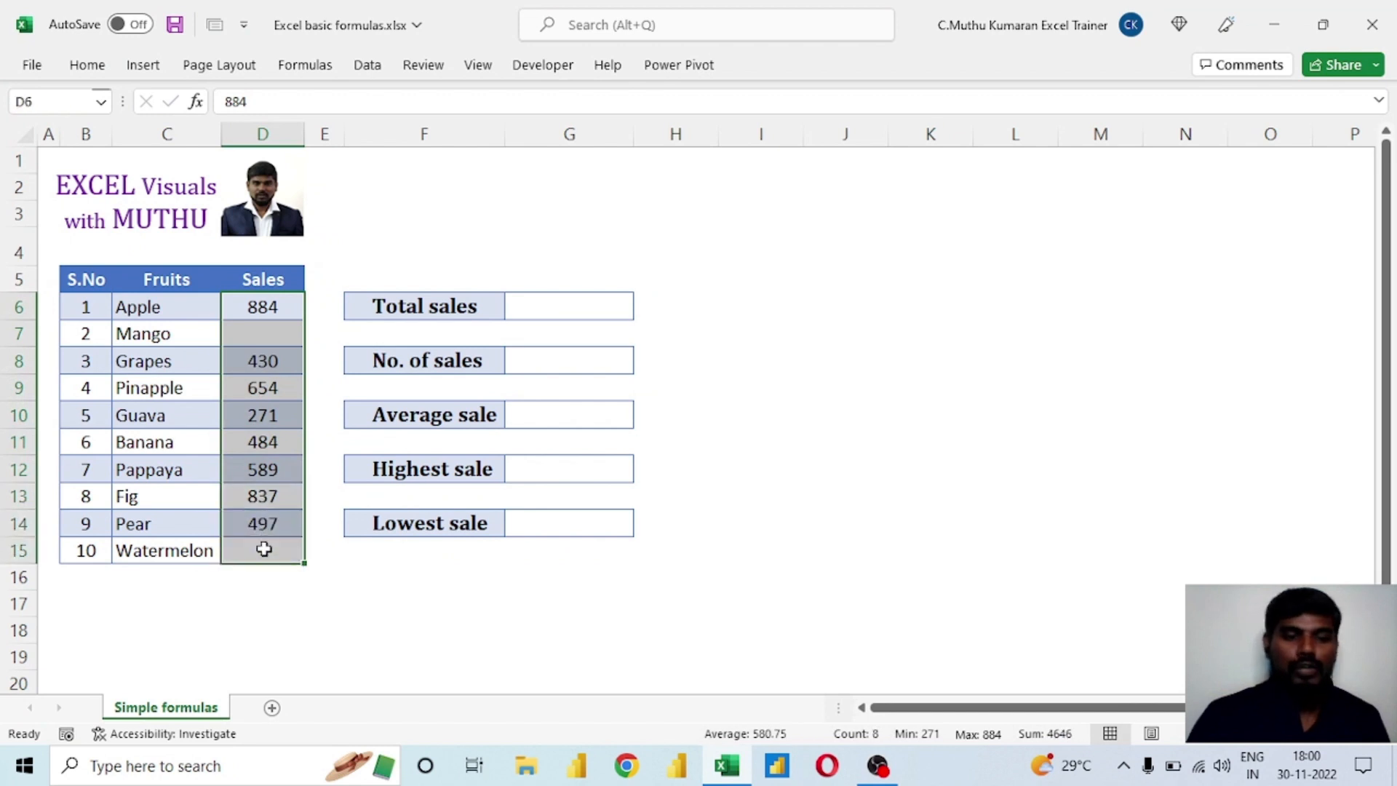
pyautogui.click(163, 331)
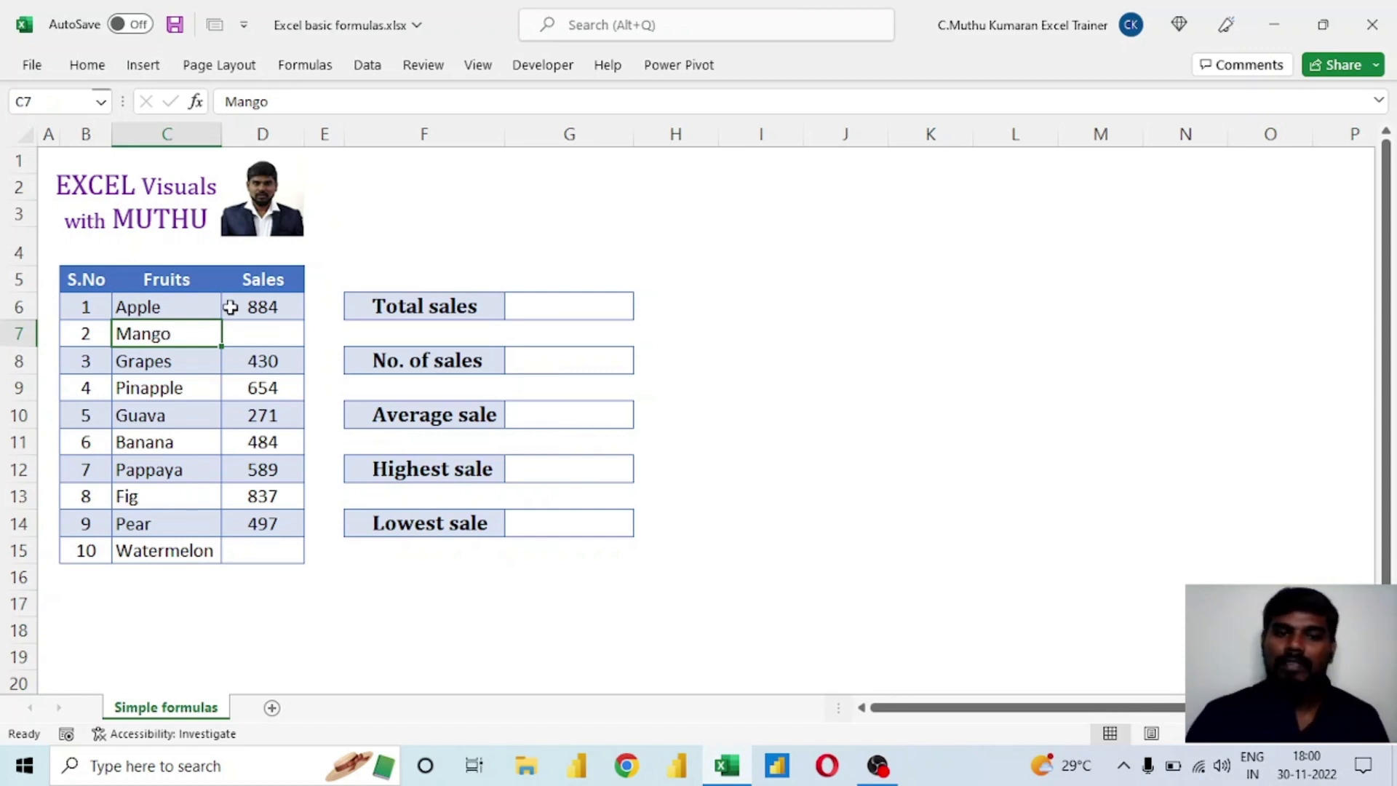
pyautogui.moveTo(266, 305); pyautogui.dragTo(273, 553)
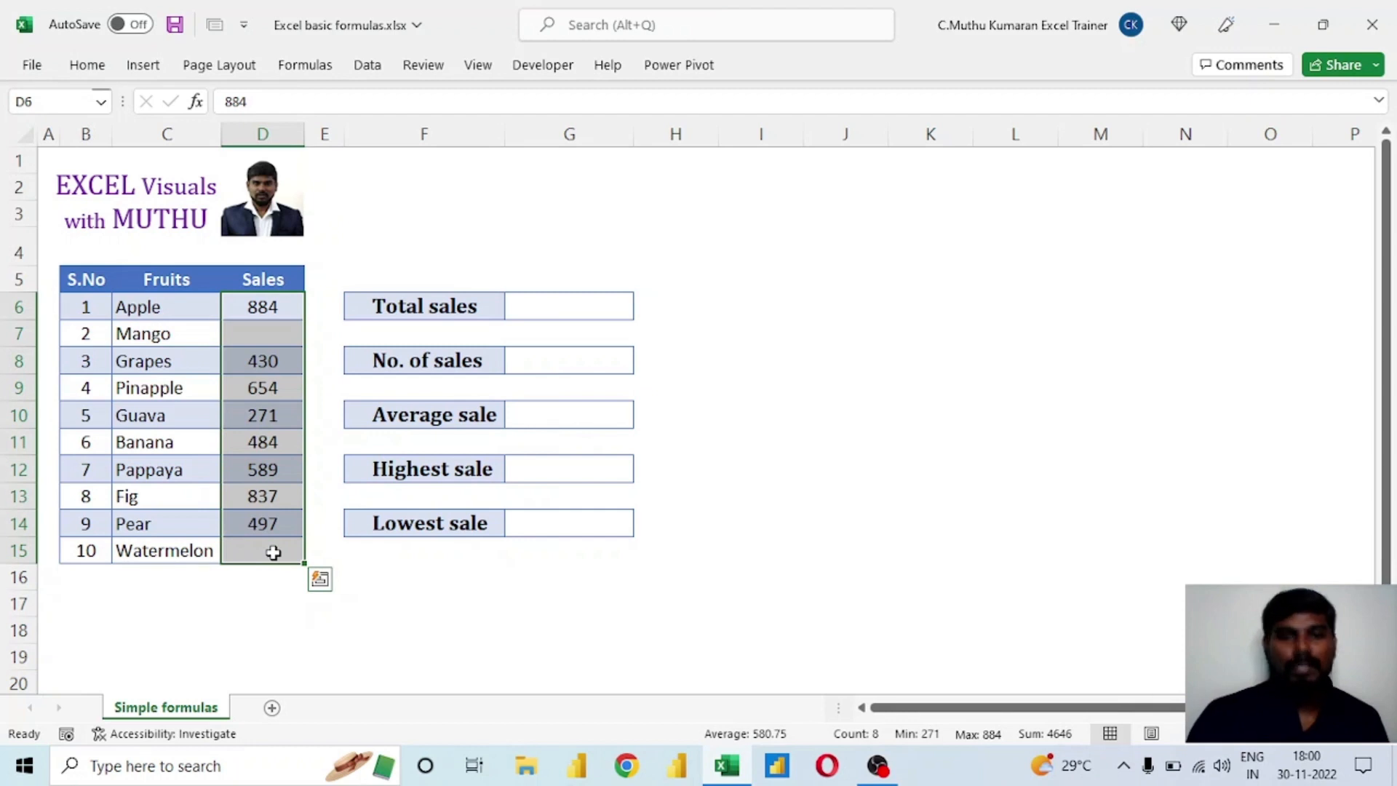
pyautogui.moveTo(249, 306); pyautogui.dragTo(276, 551)
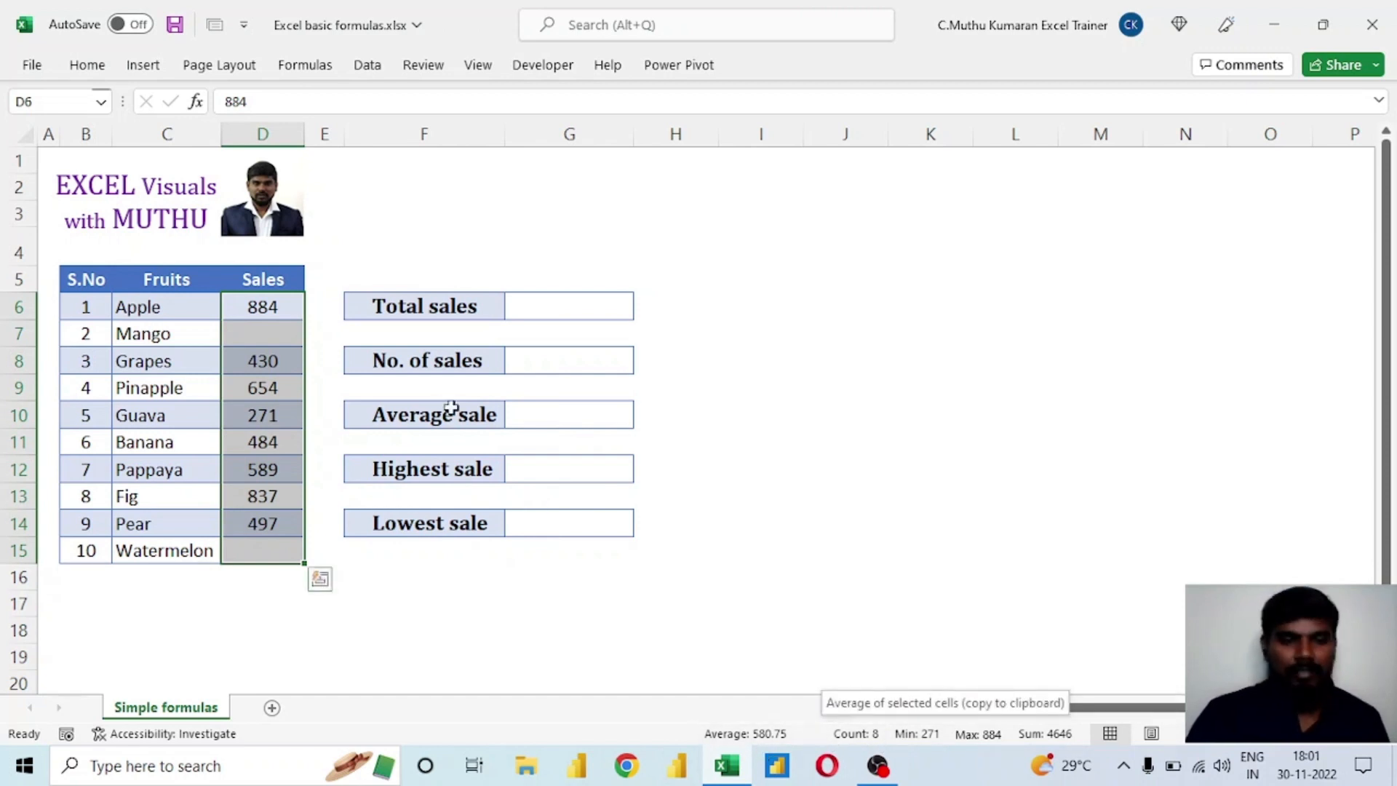
pyautogui.click(554, 304)
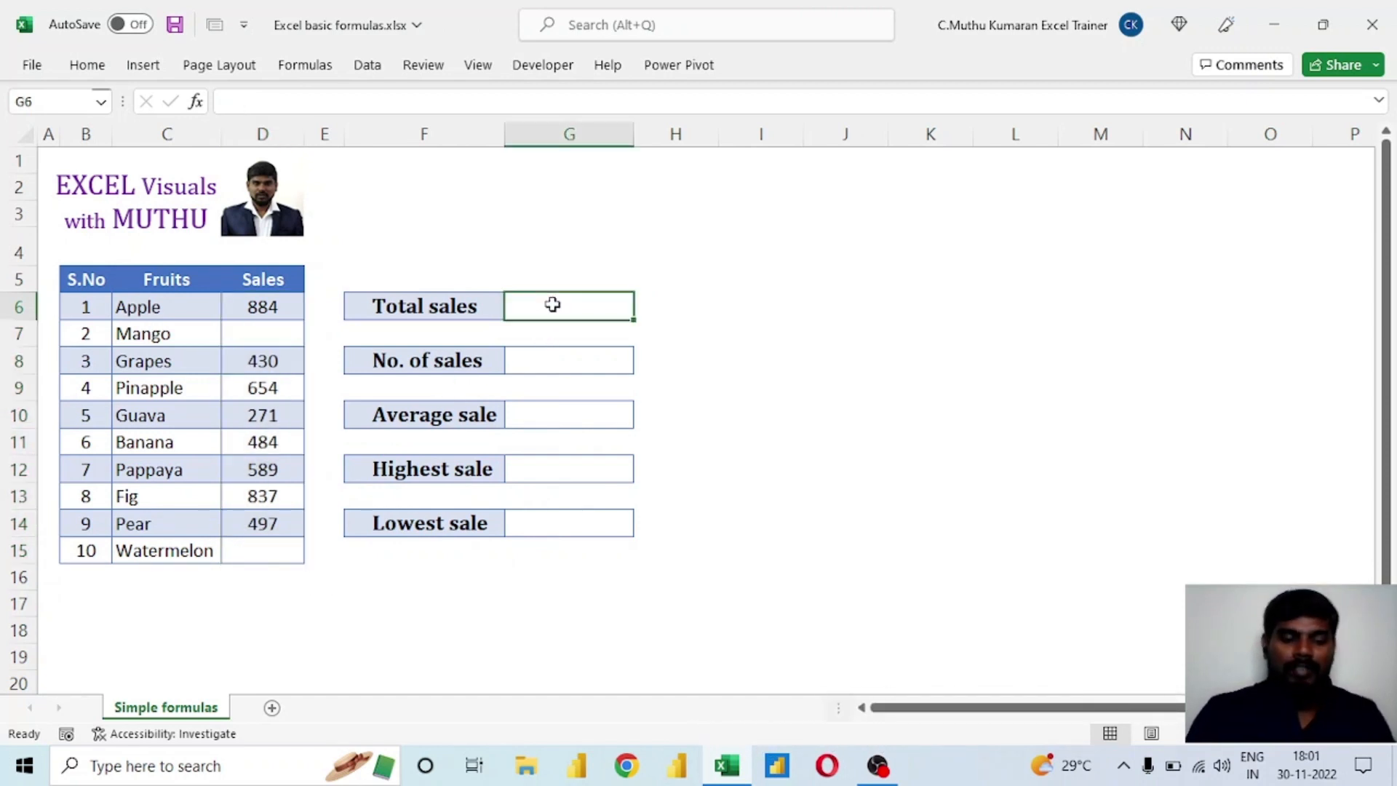
pyautogui.write('=')
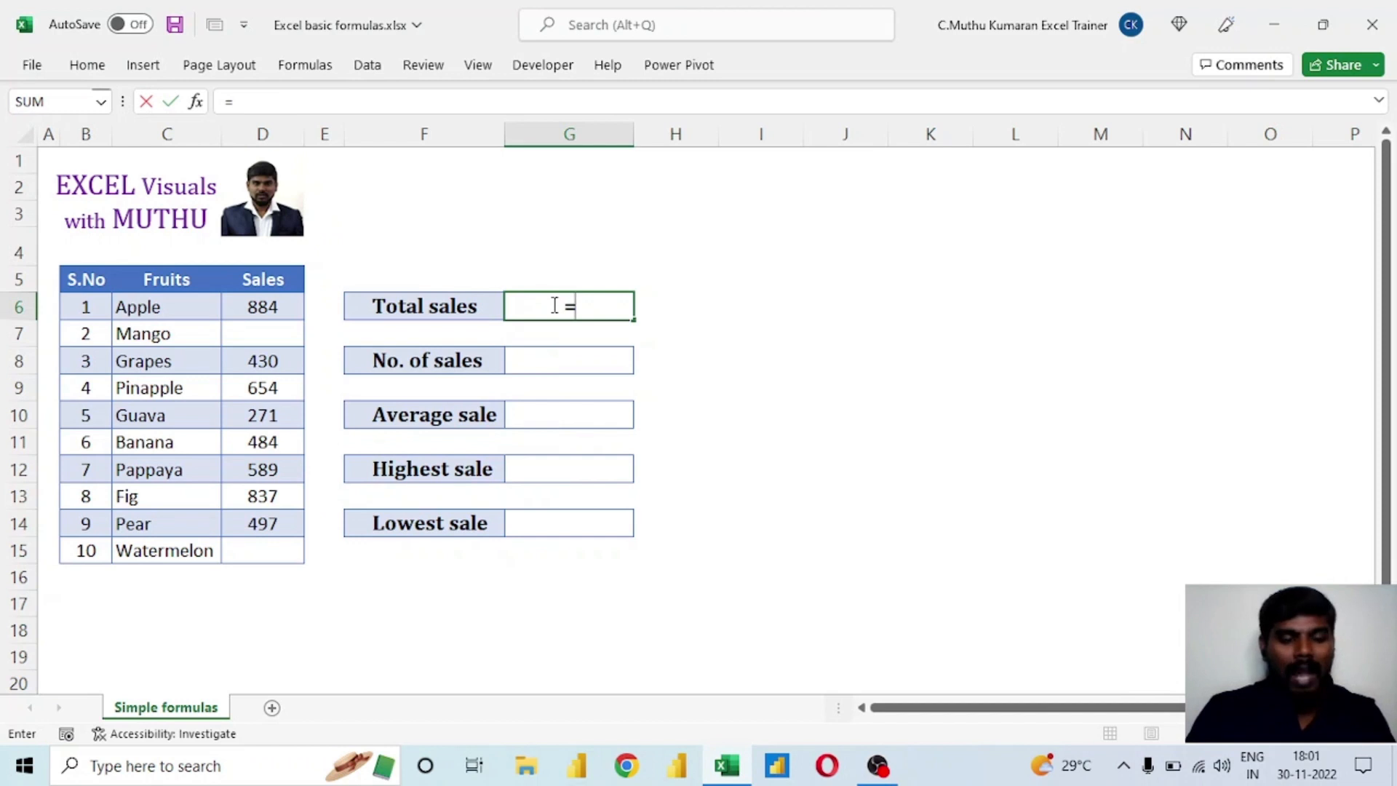
pyautogui.write('88')
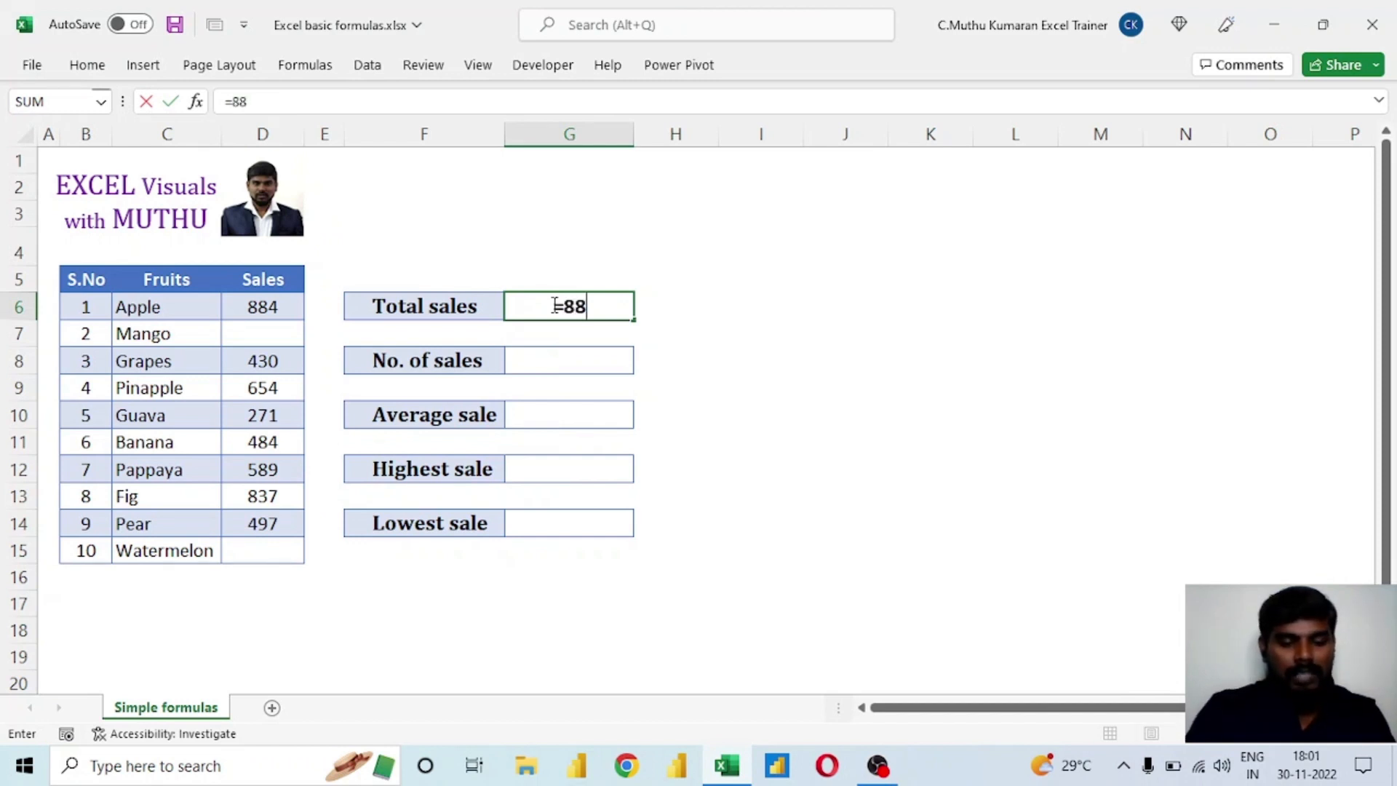
pyautogui.write('4+430')
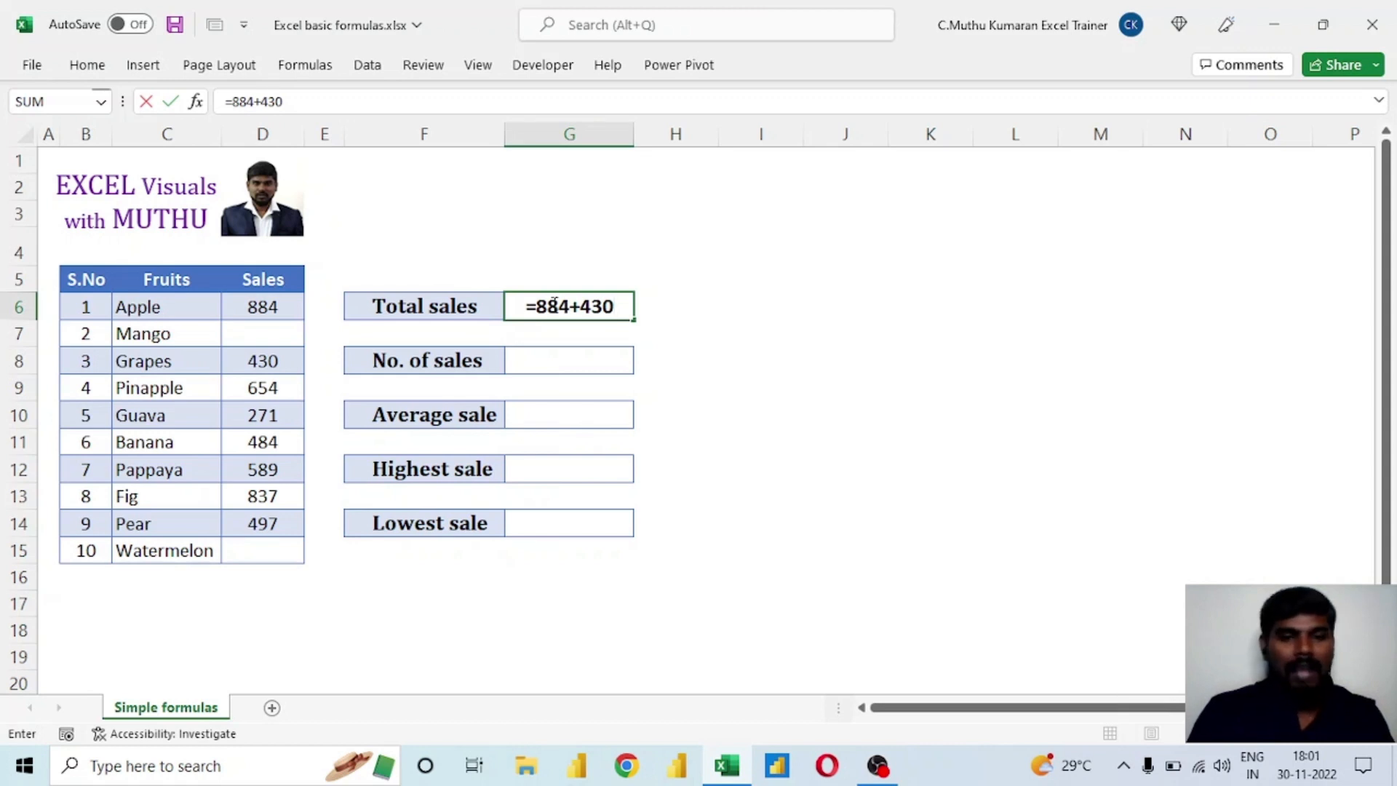
pyautogui.press('Escape')
pyautogui.write('=')
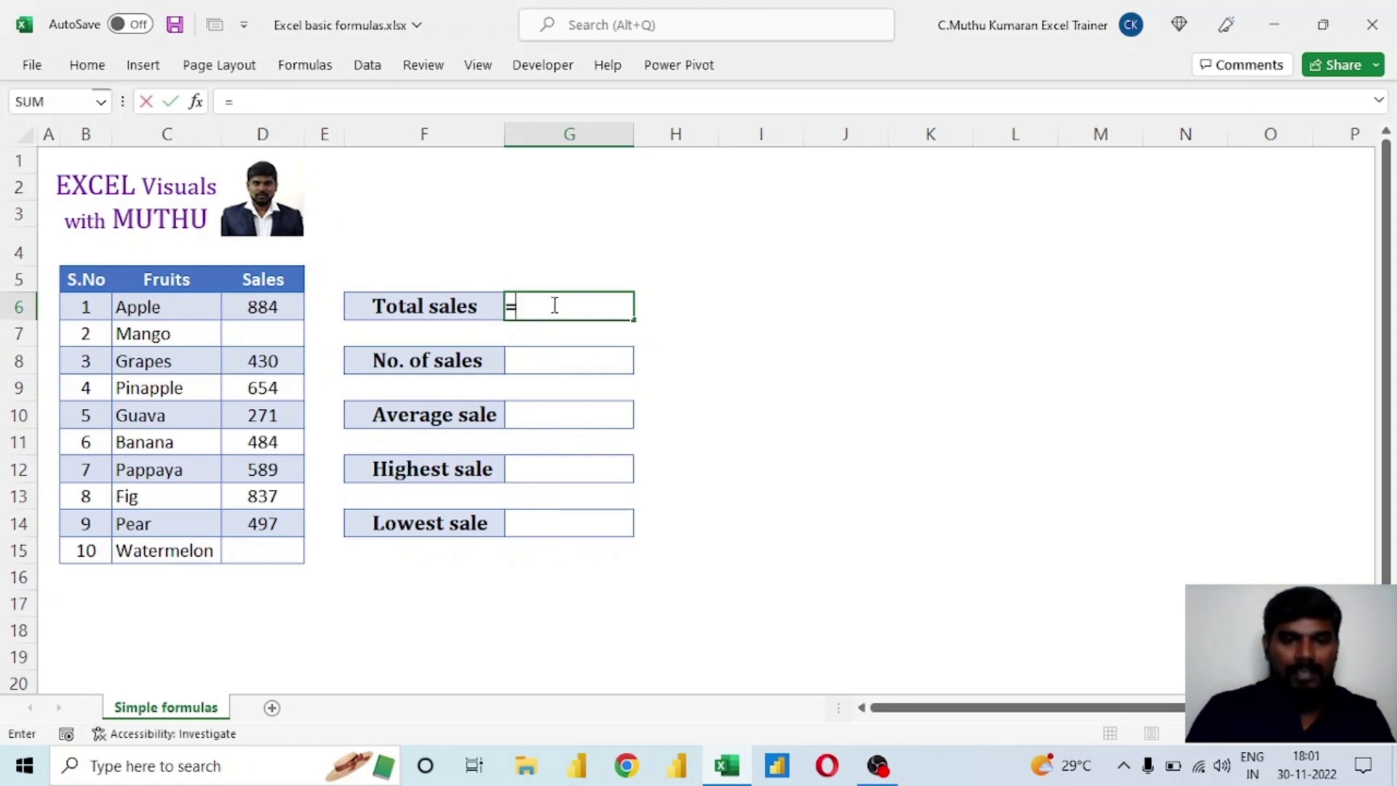
pyautogui.click(267, 309)
pyautogui.write('+')
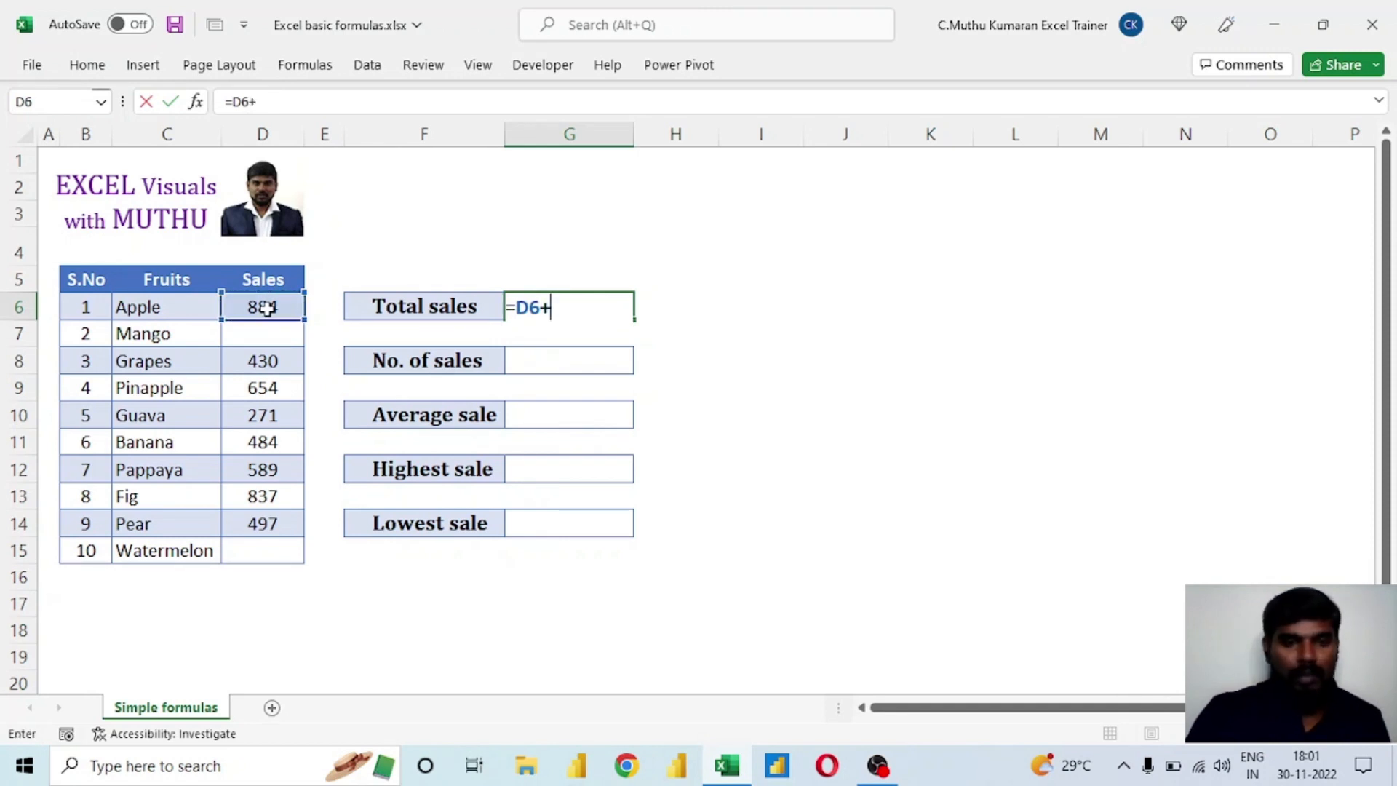
pyautogui.click(271, 363)
pyautogui.write('+')
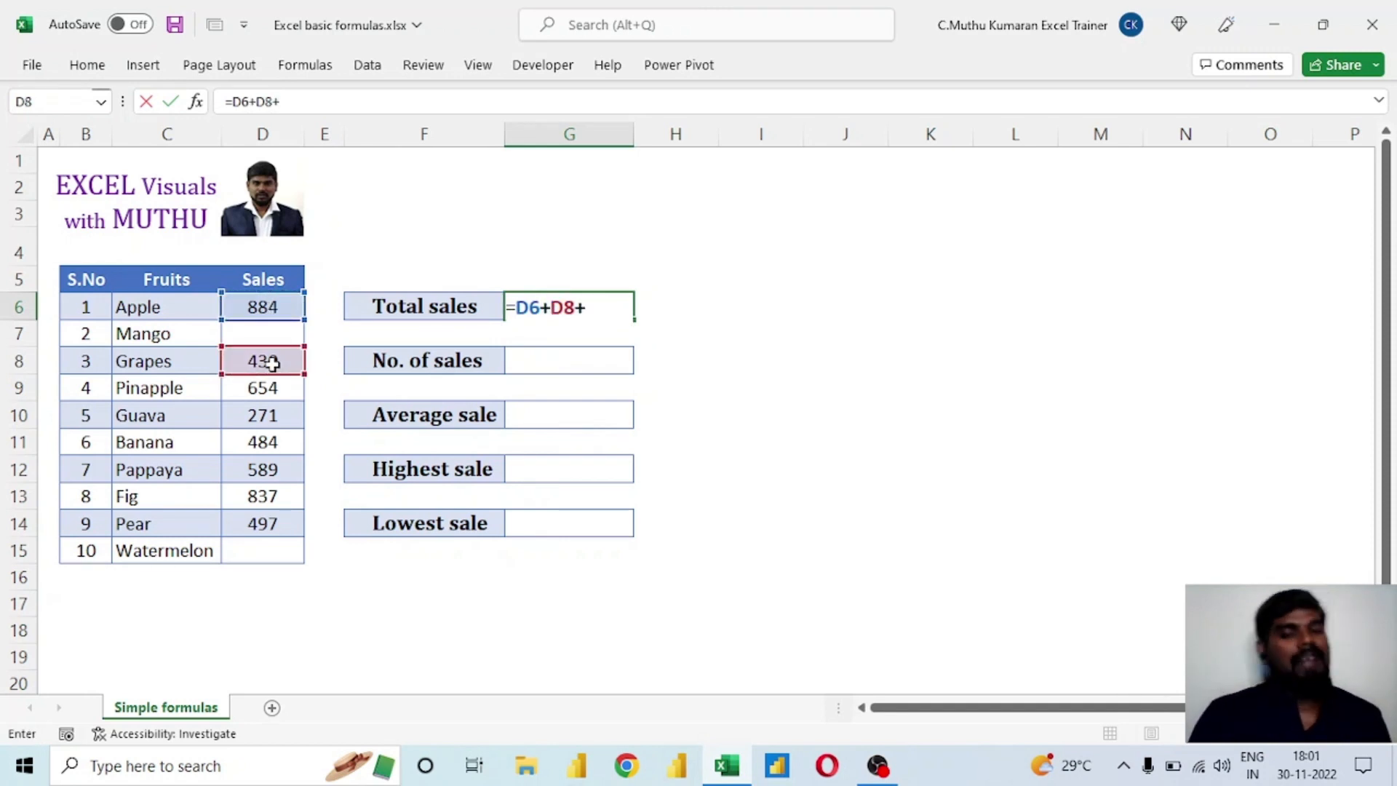
pyautogui.press('Escape')
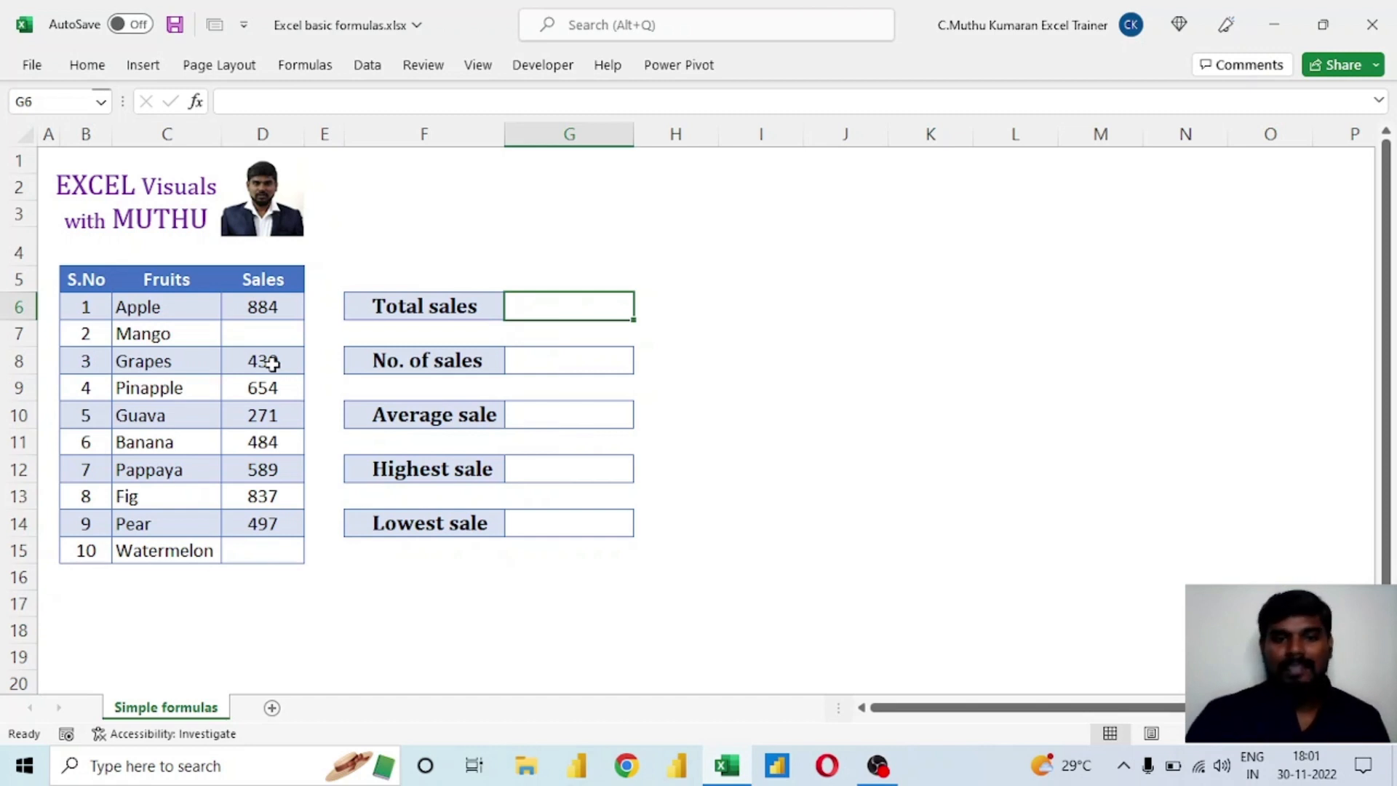
pyautogui.click(250, 309)
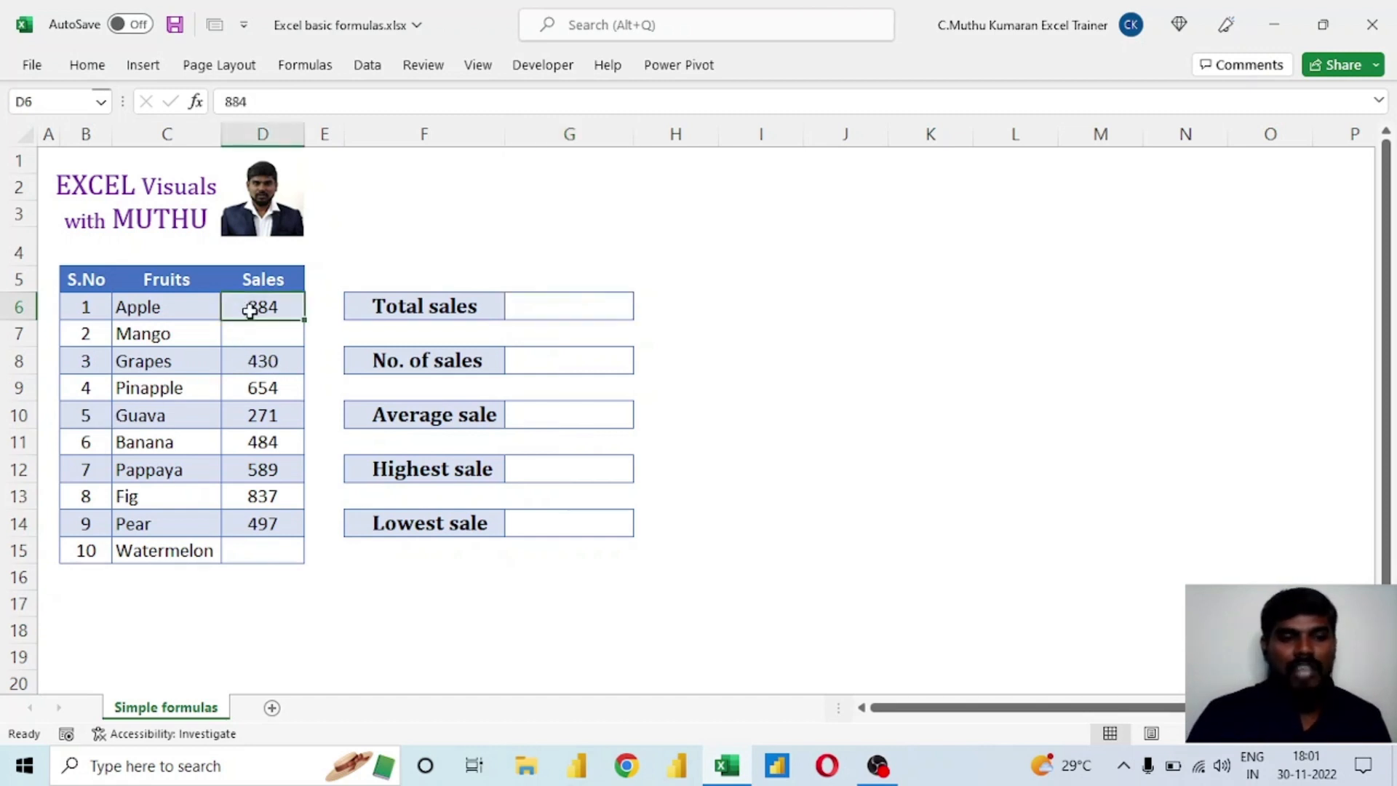
pyautogui.click(262, 360)
pyautogui.click(269, 414)
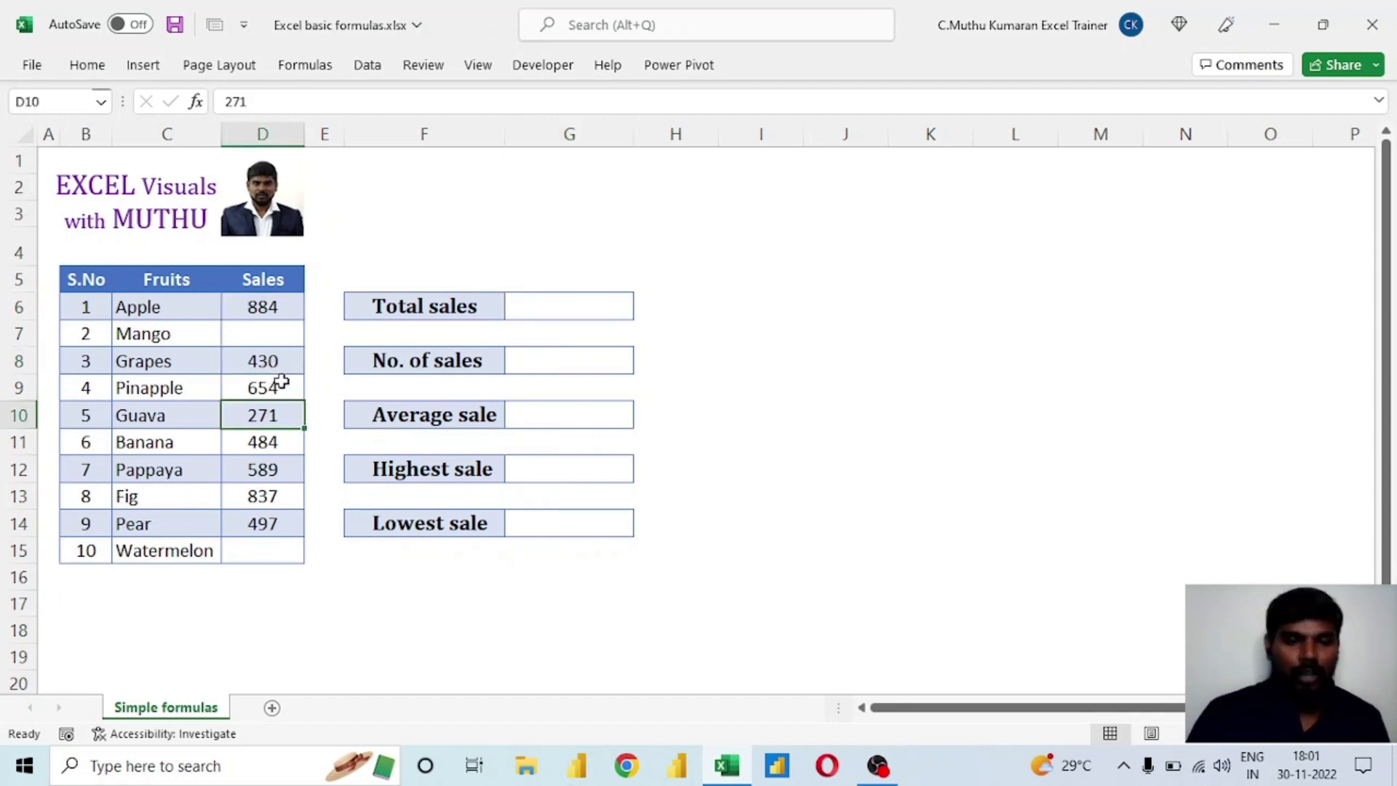
pyautogui.click(530, 305)
pyautogui.click(543, 357)
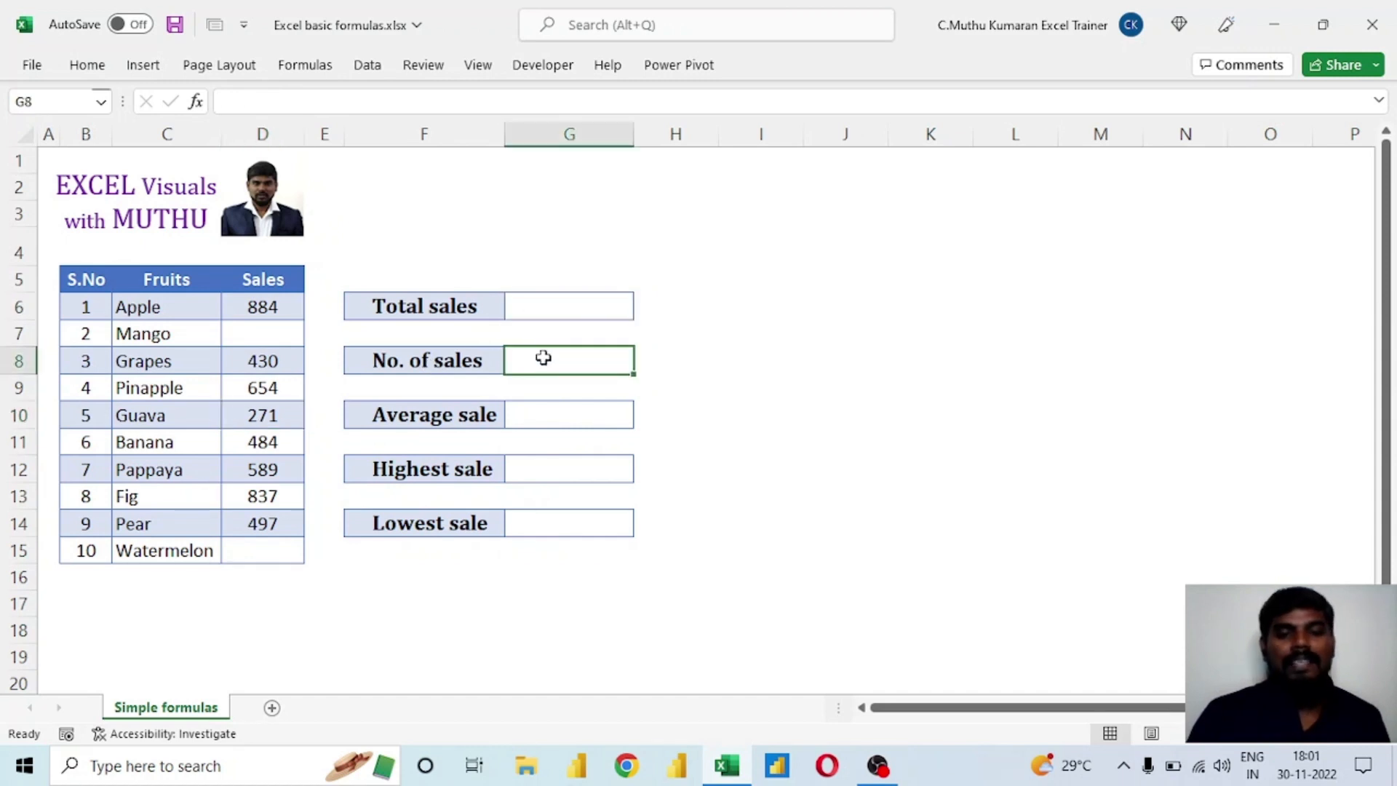
pyautogui.click(554, 414)
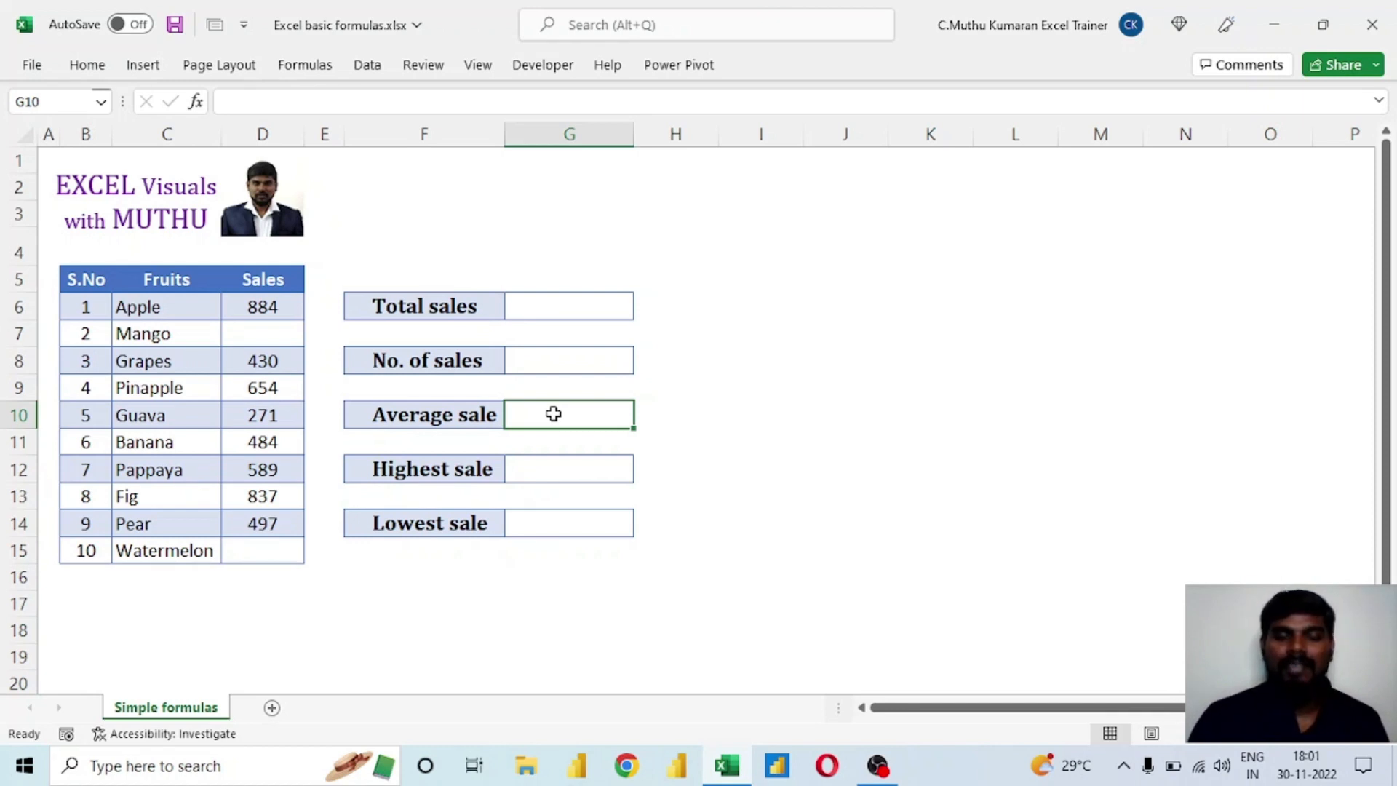
# Calculate Total sales in cell G6 with the formula =SUM(D6:D15).
pyautogui.click(570, 311)
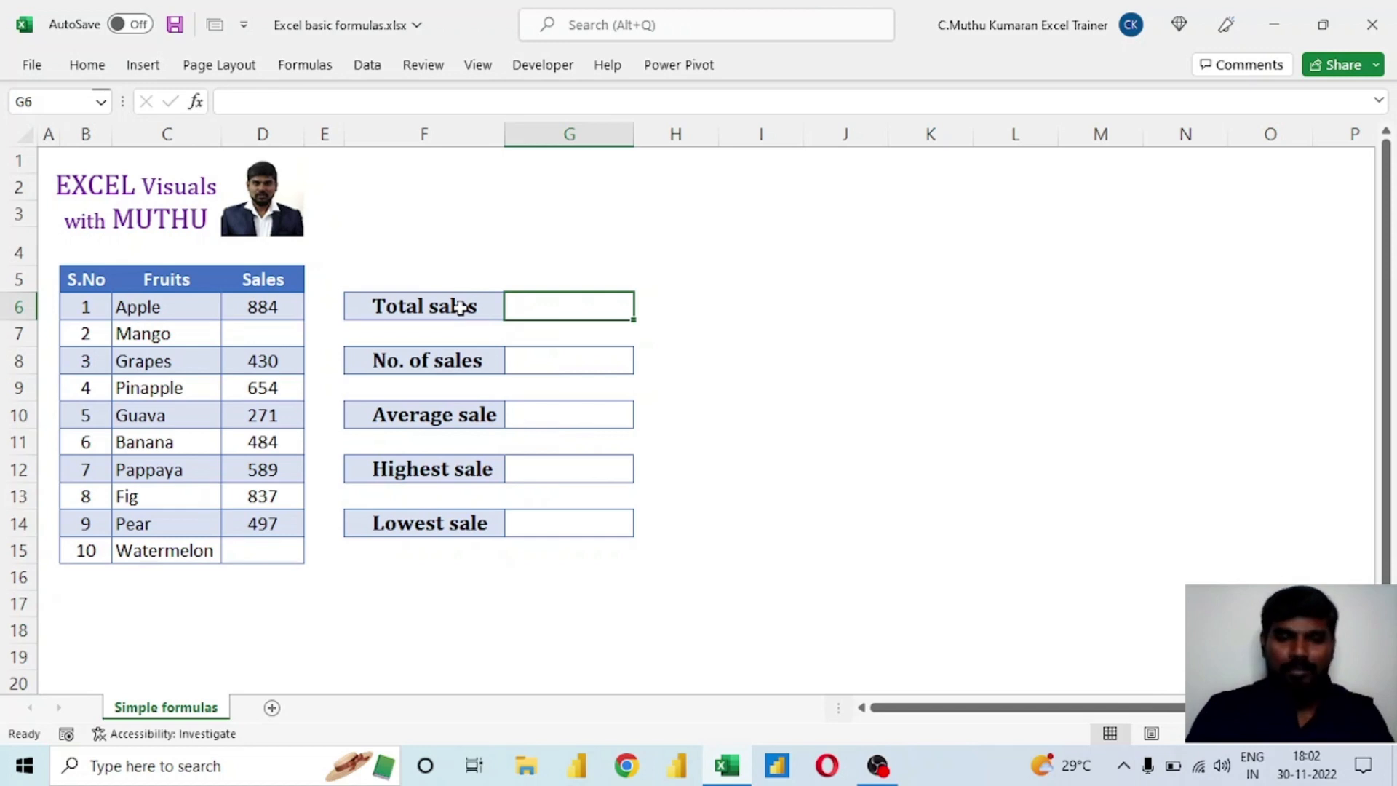
pyautogui.write('=su')
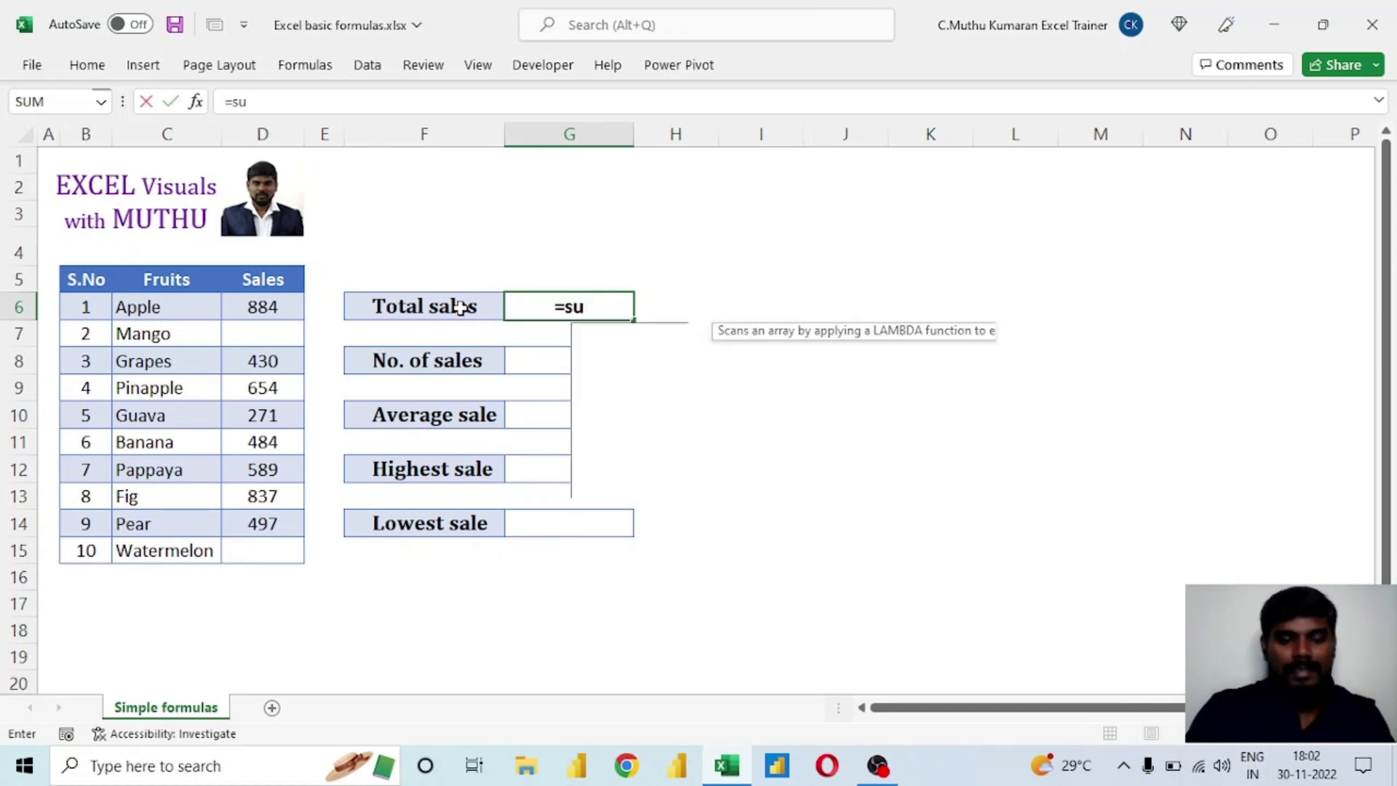
pyautogui.write('m')
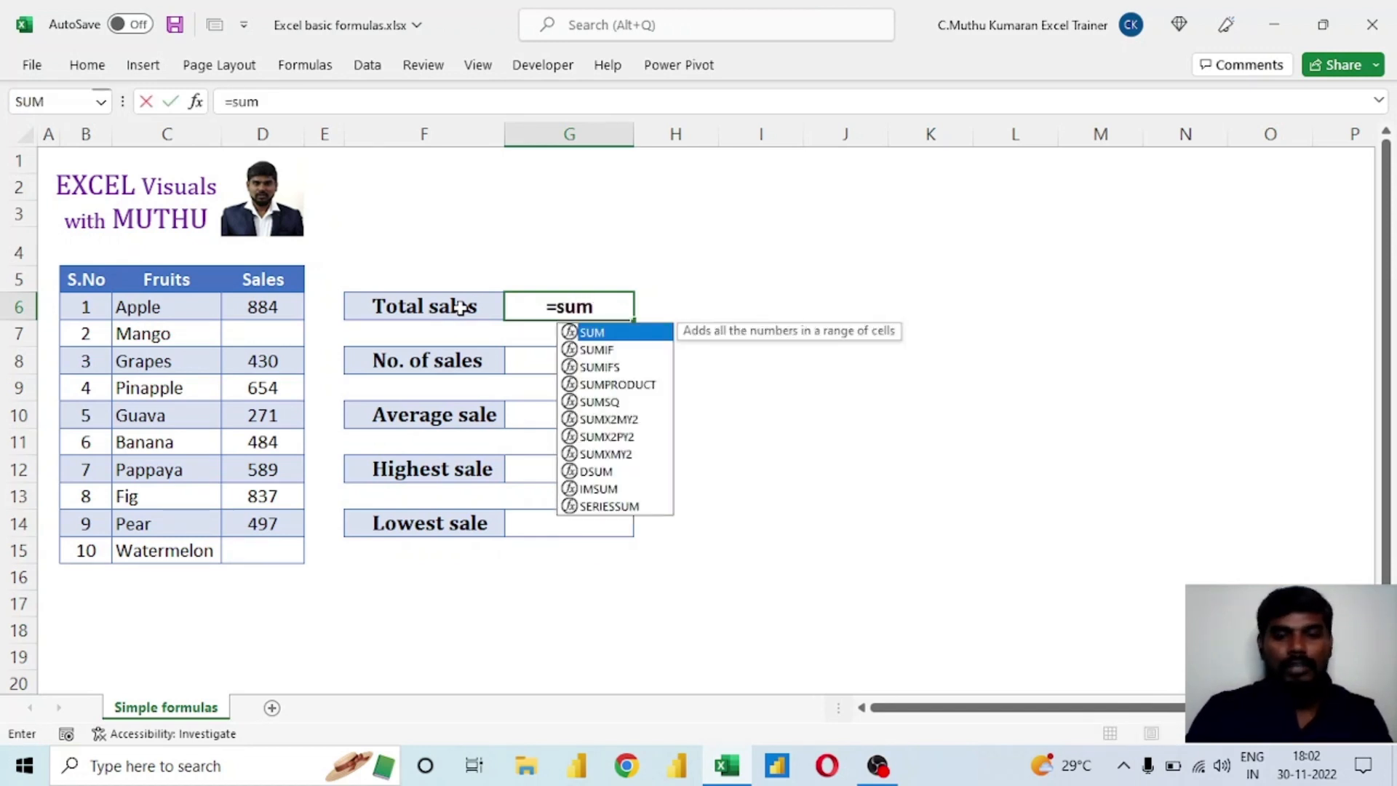
pyautogui.doubleClick(626, 334)
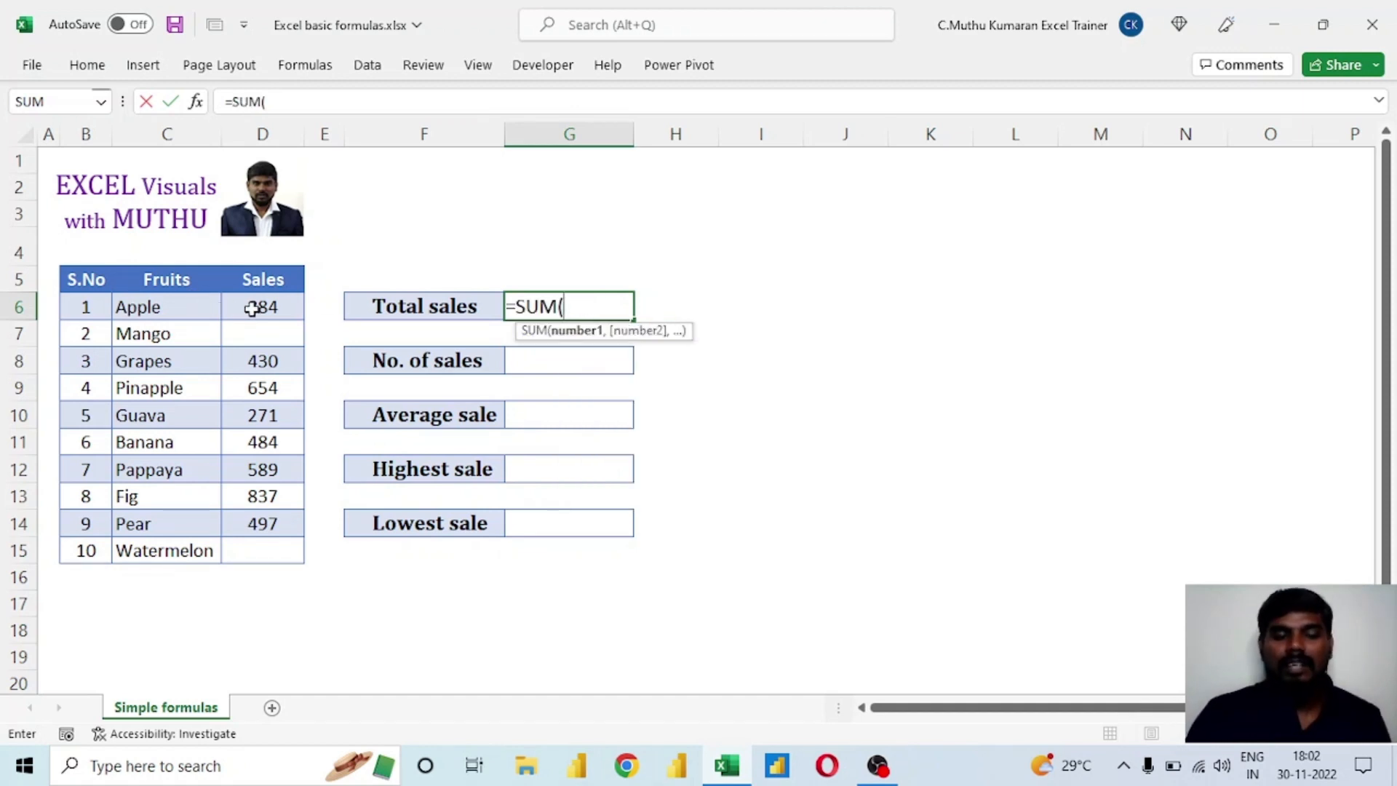
pyautogui.moveTo(251, 309); pyautogui.dragTo(269, 556)
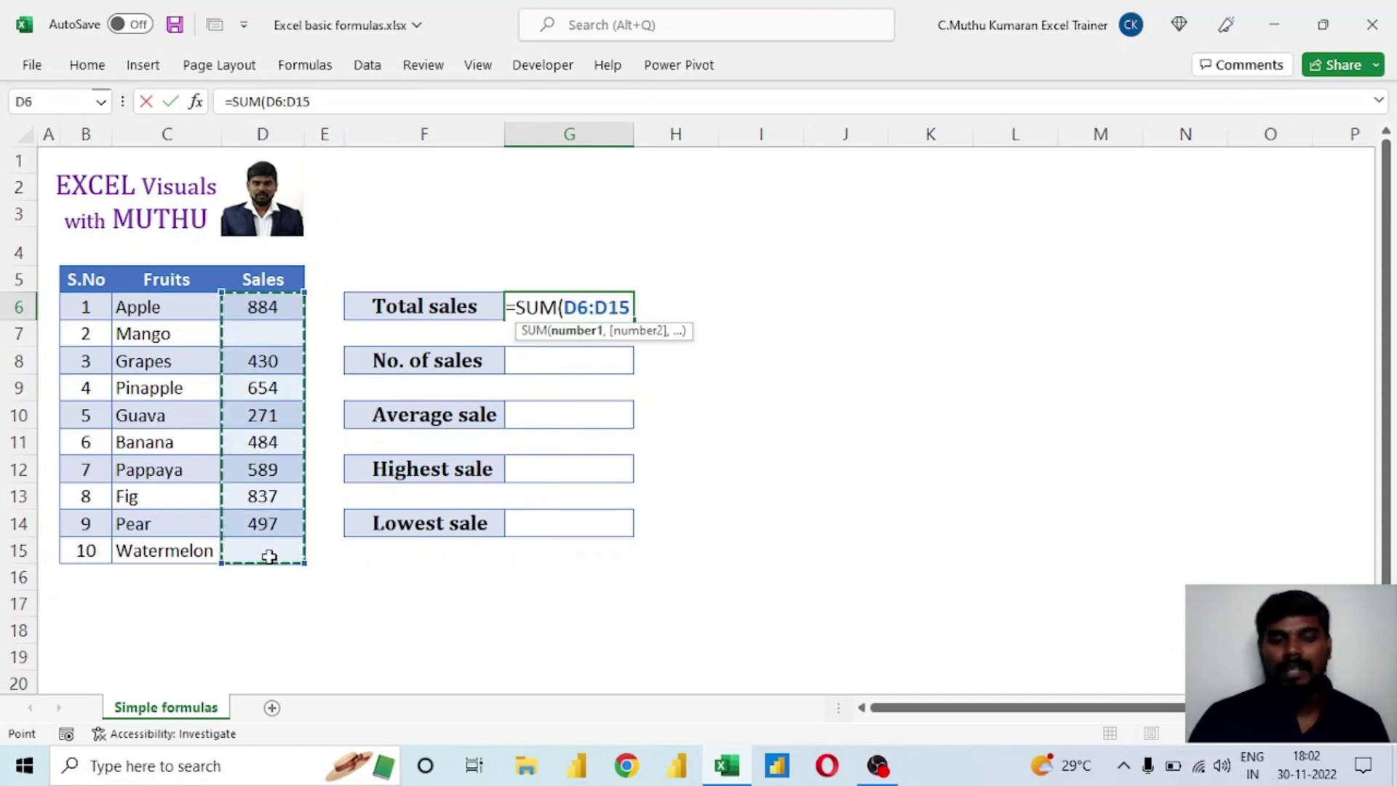
pyautogui.write(')')
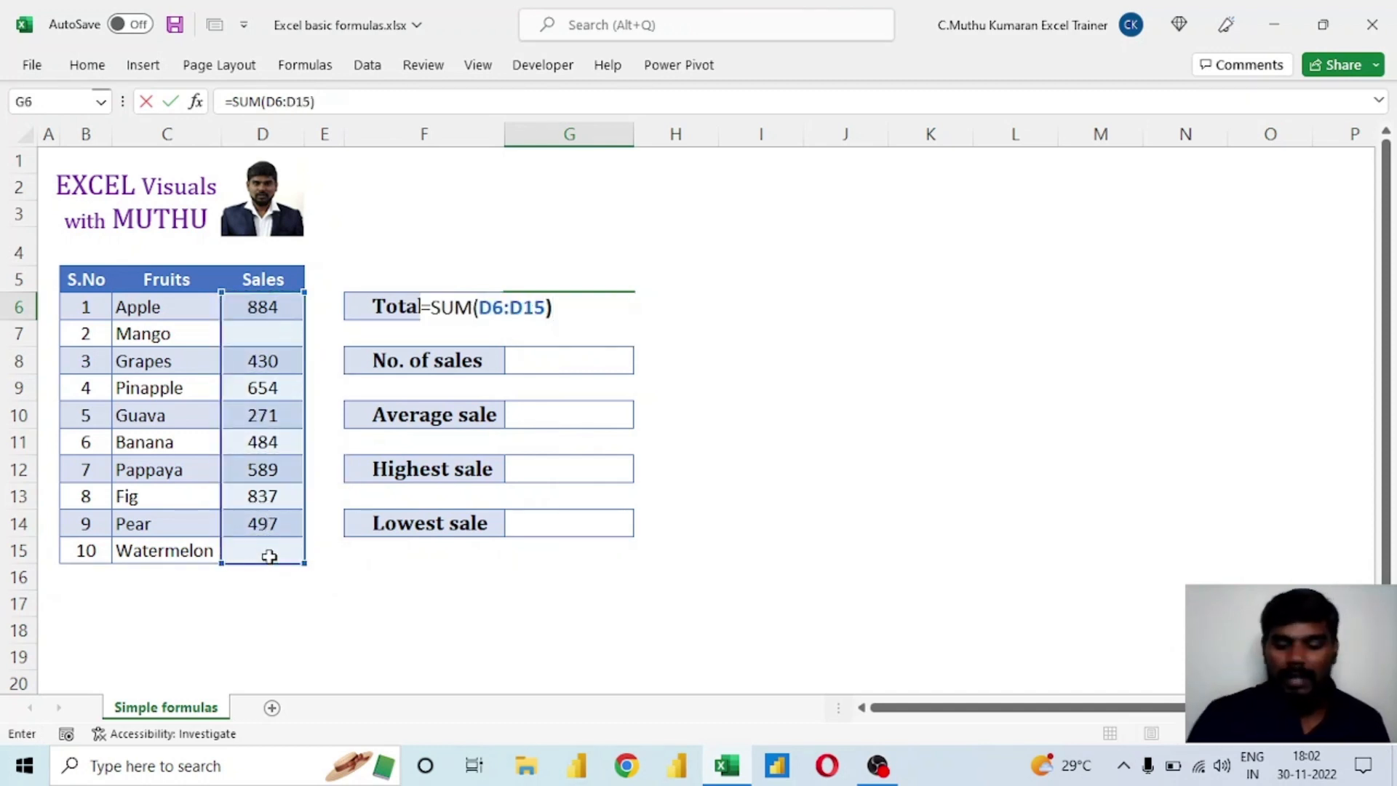
pyautogui.press('Return')
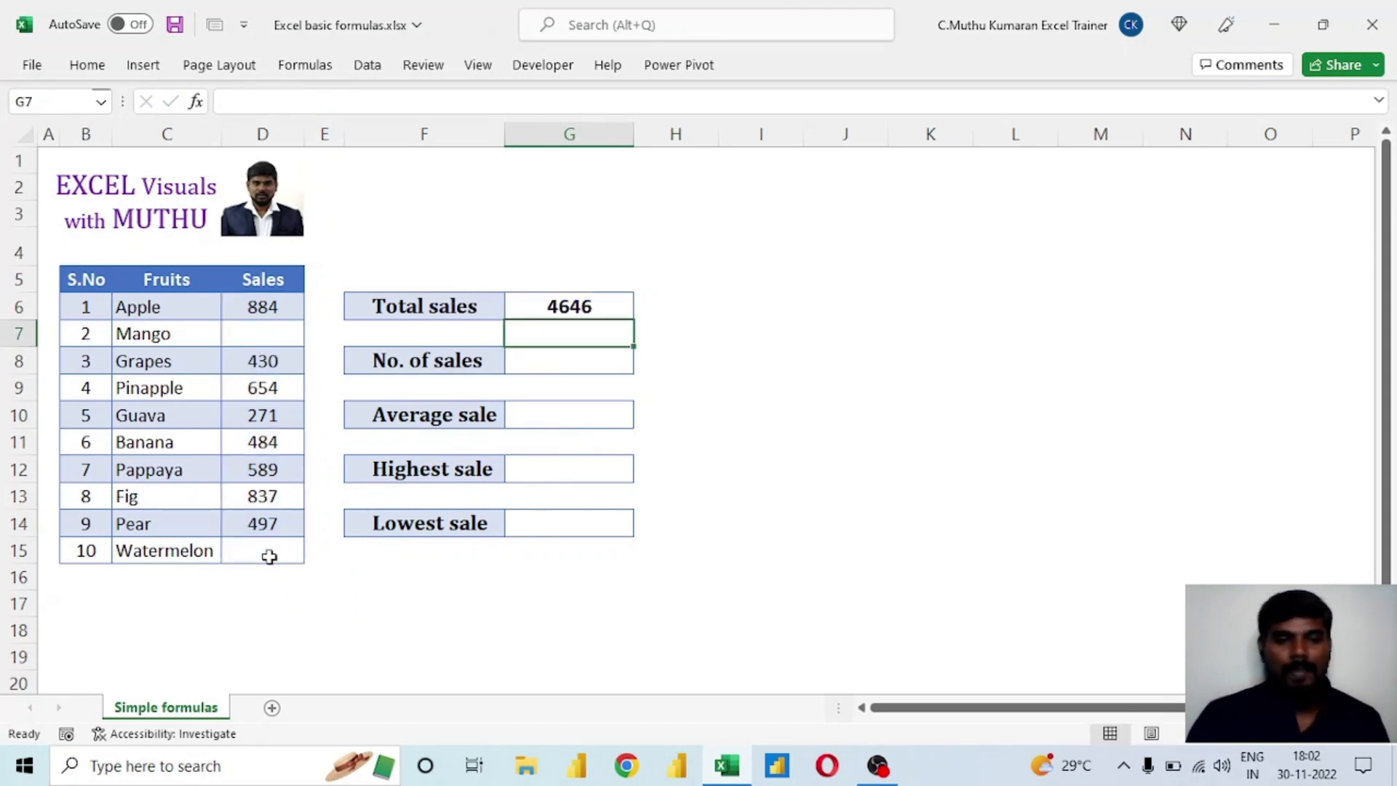
# Check the Total sales formula in G6 and the range it references without changing it.
pyautogui.click(593, 308)
pyautogui.doubleClick(595, 311)
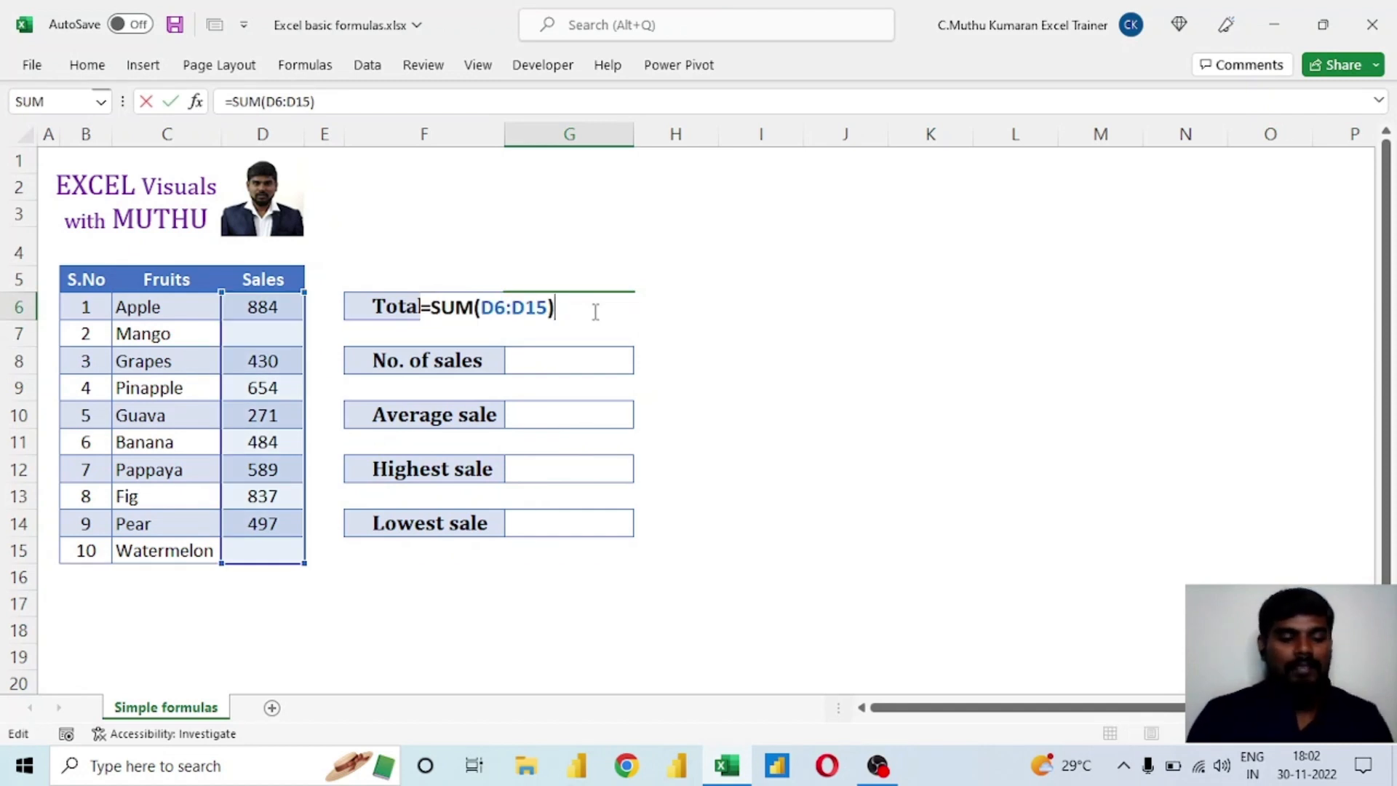
pyautogui.press('Escape')
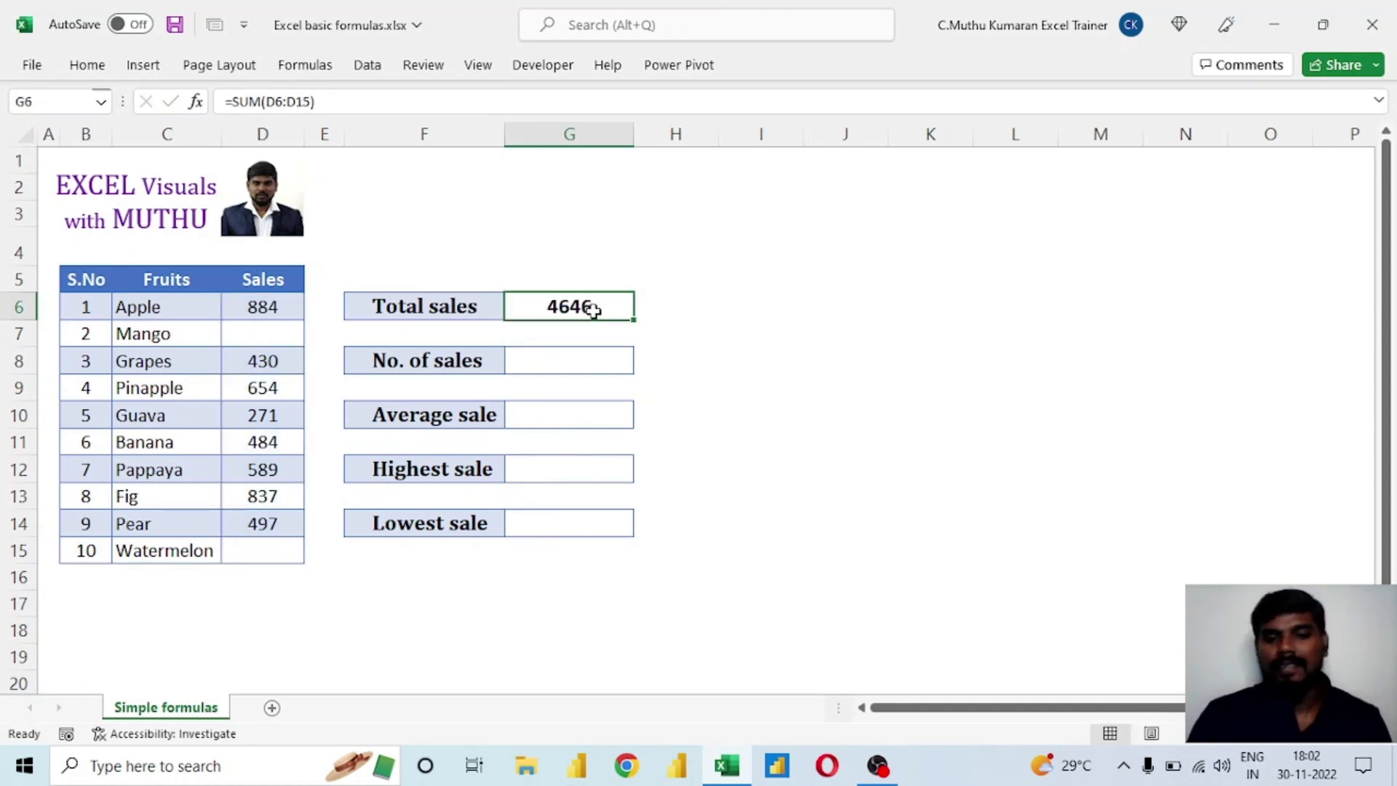
pyautogui.click(265, 358)
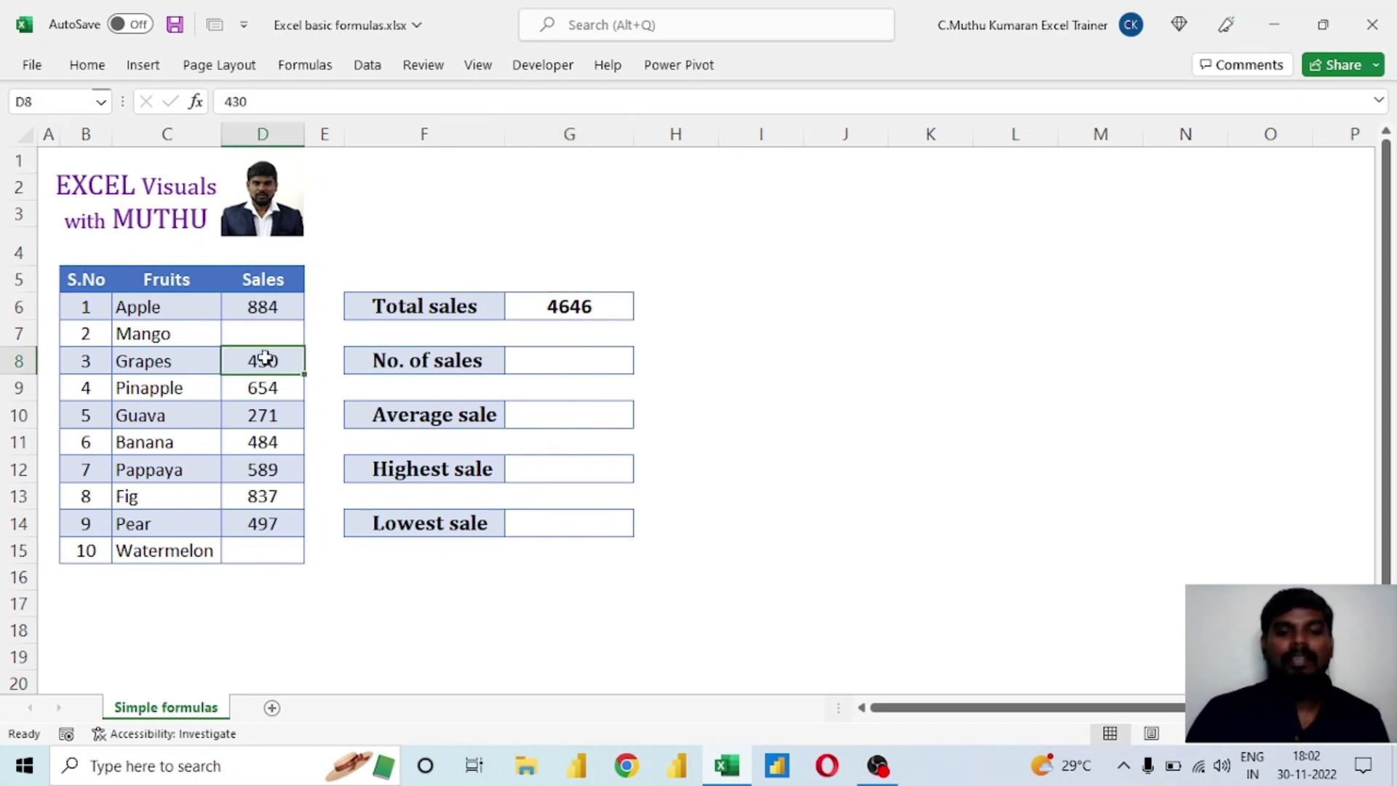
pyautogui.click(588, 301)
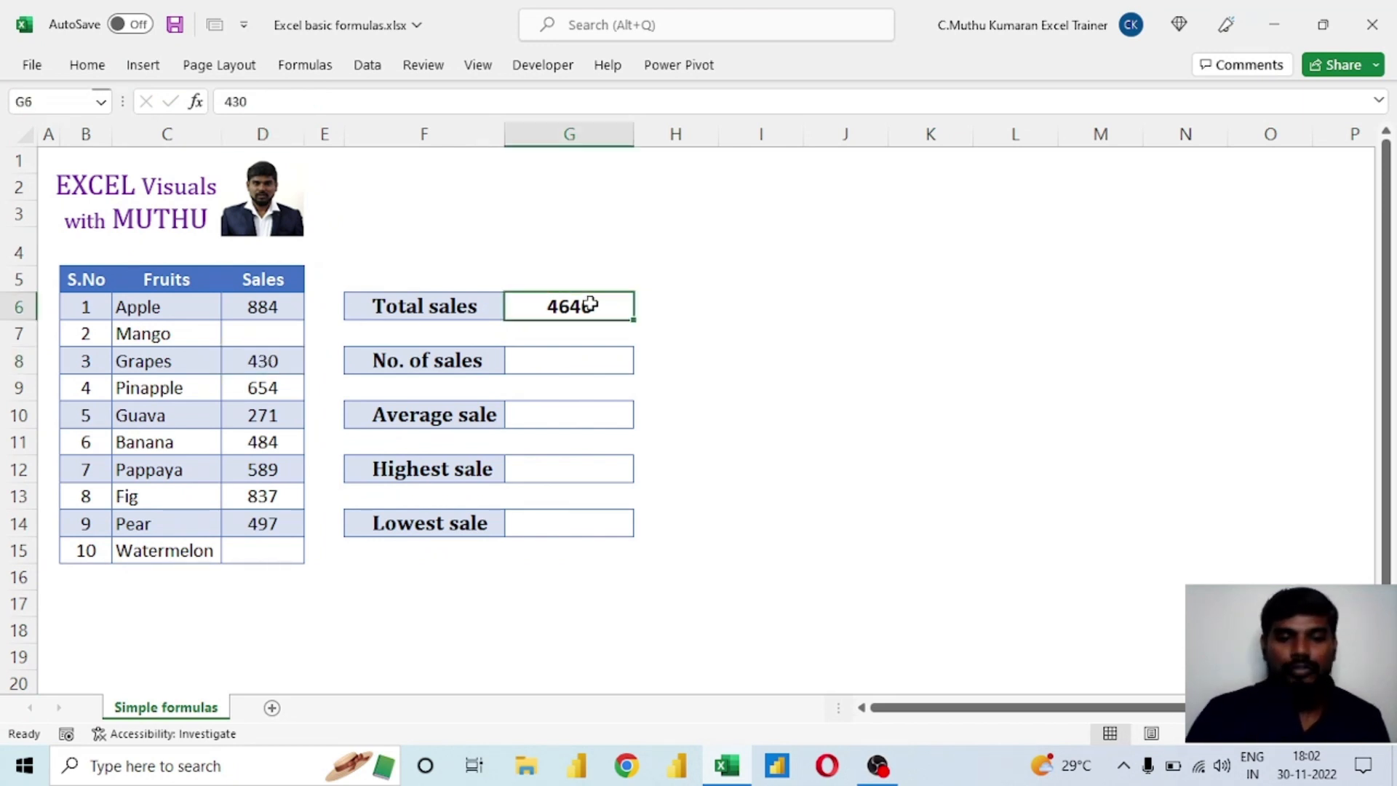
pyautogui.doubleClick(591, 303)
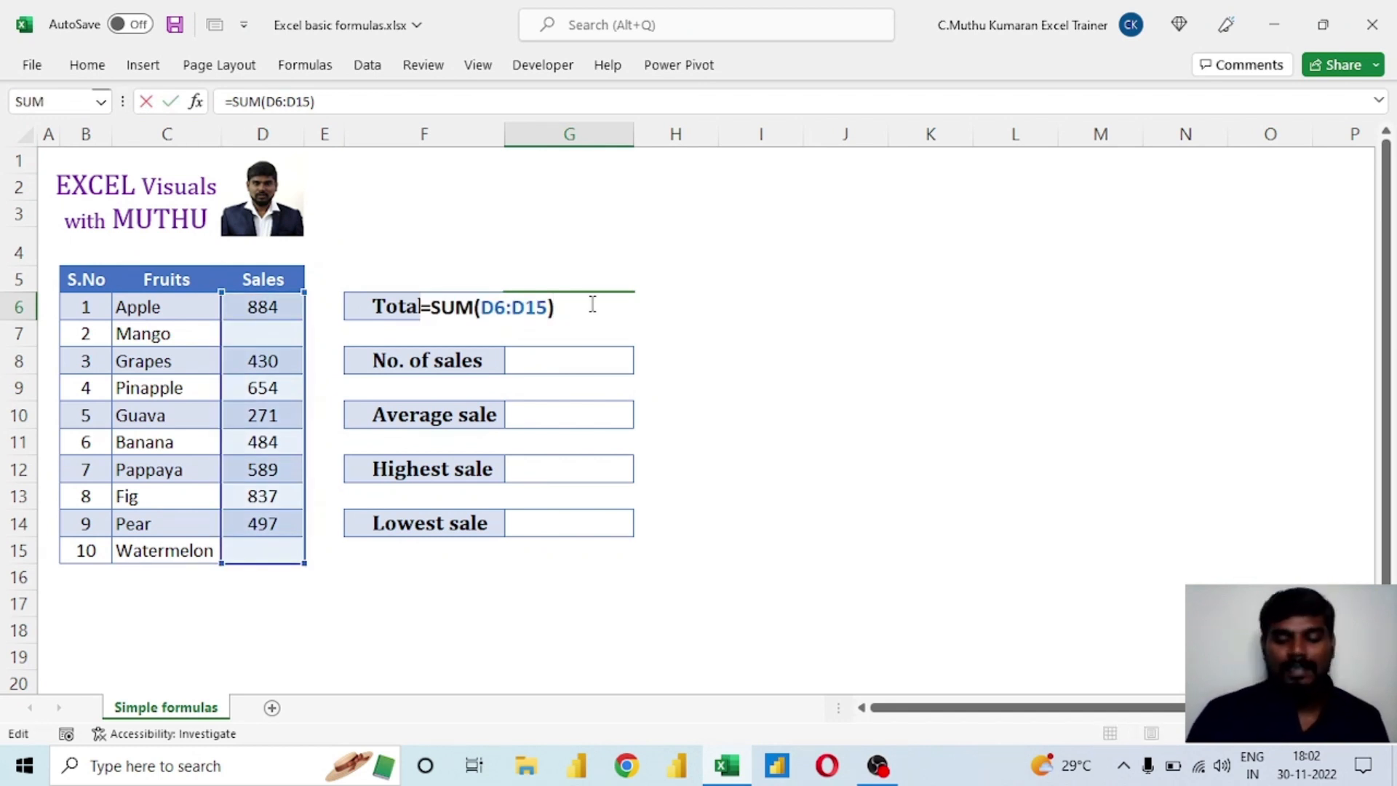
pyautogui.press('Return')
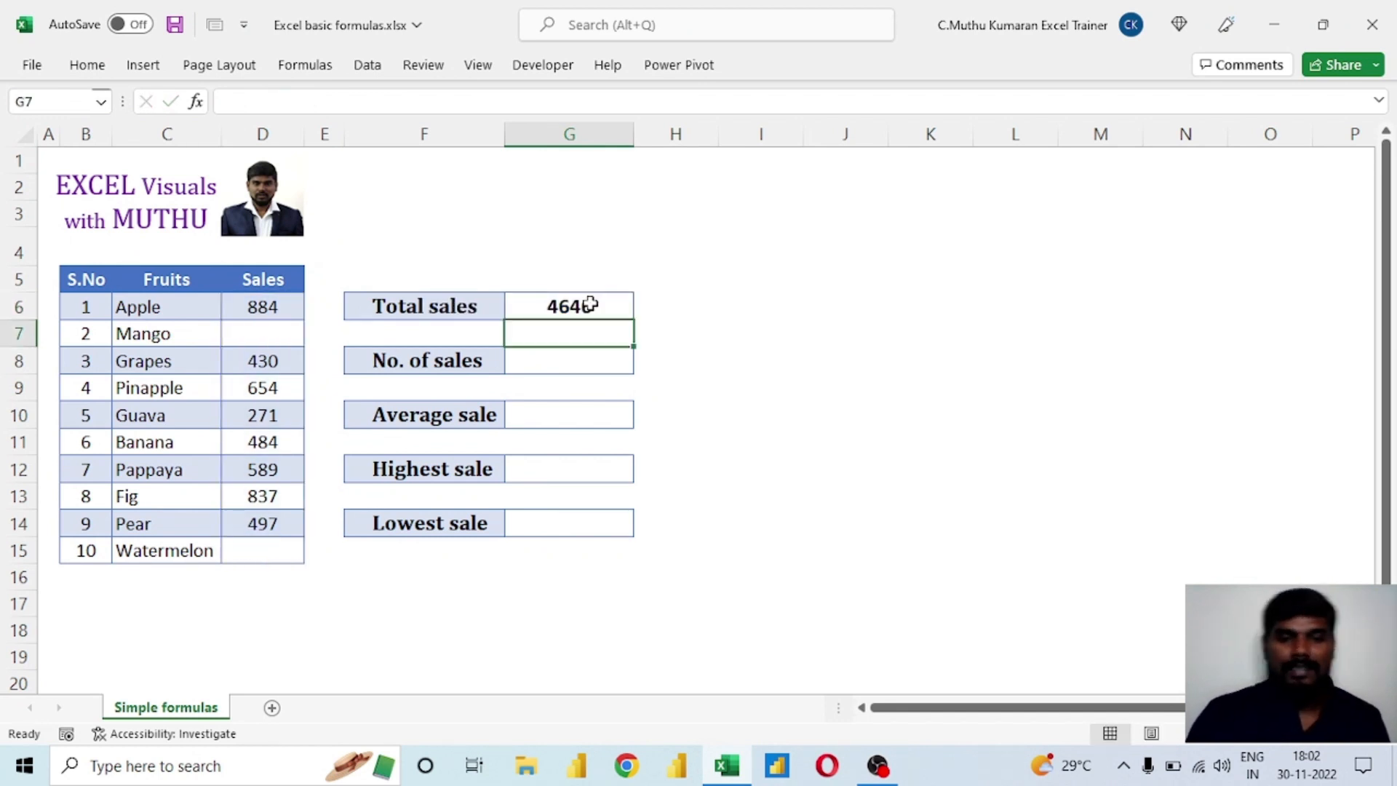
# Calculate No. of sales in cell G8 by counting the Sales values with the formula =COUNT(D6:D15).
pyautogui.click(565, 363)
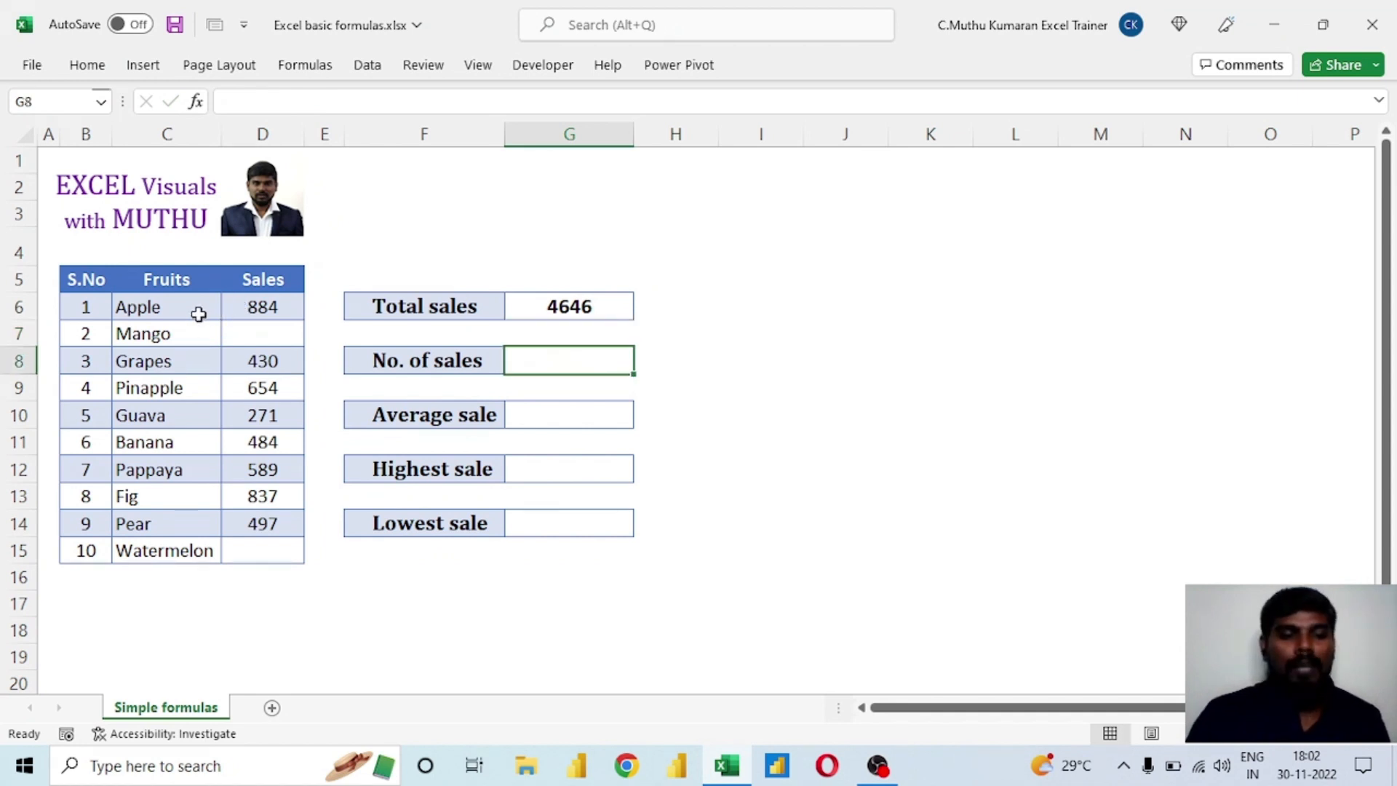
pyautogui.moveTo(197, 312); pyautogui.dragTo(190, 551)
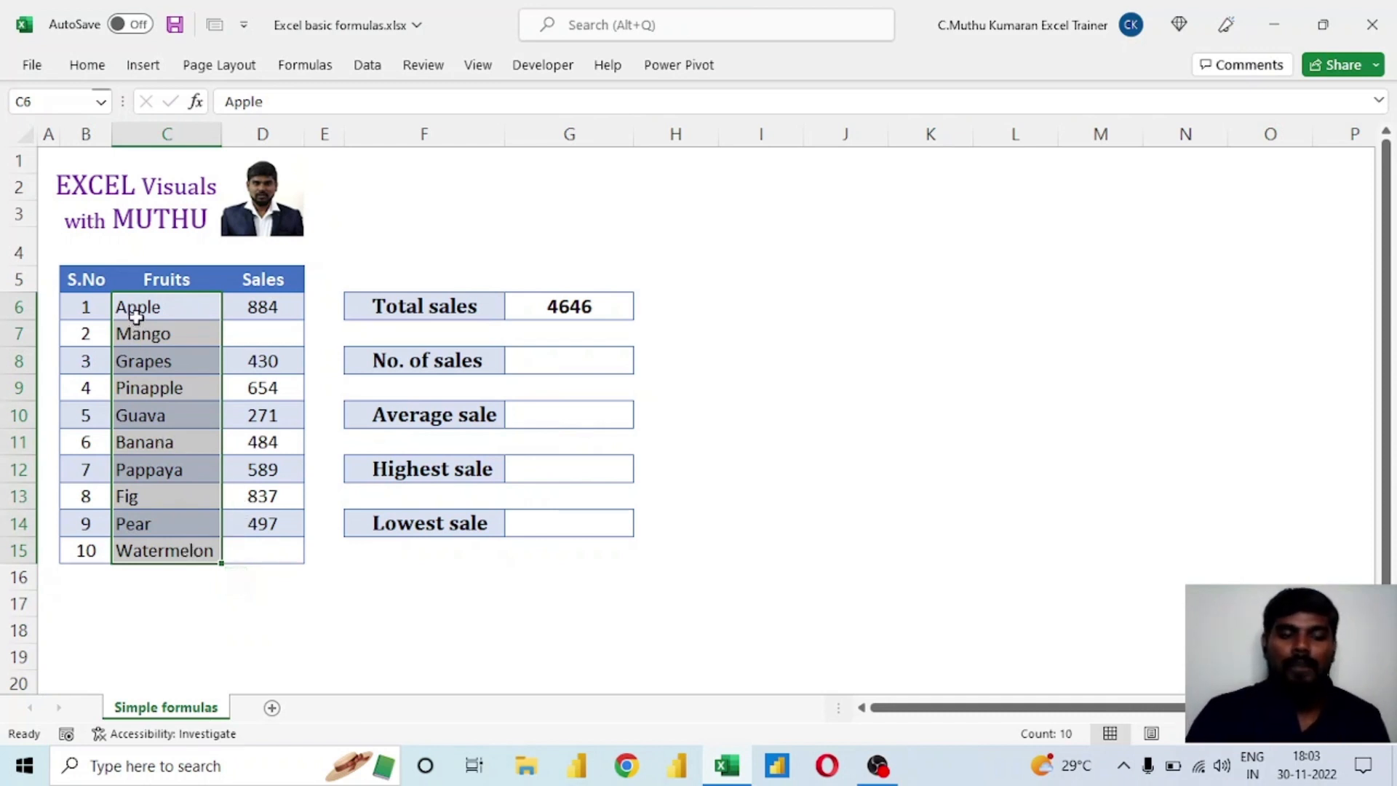
pyautogui.moveTo(261, 307); pyautogui.dragTo(263, 420)
pyautogui.click(556, 366)
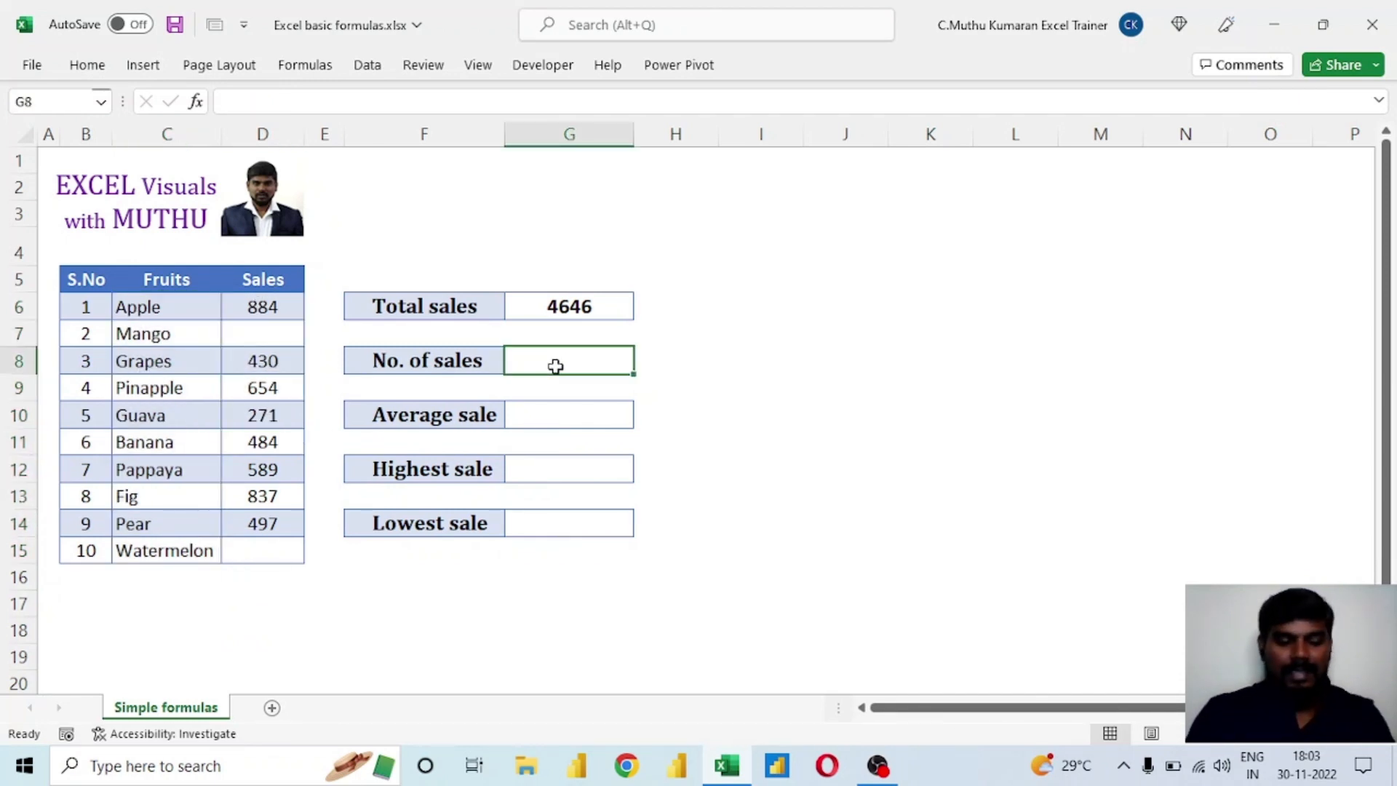
pyautogui.write('=coun')
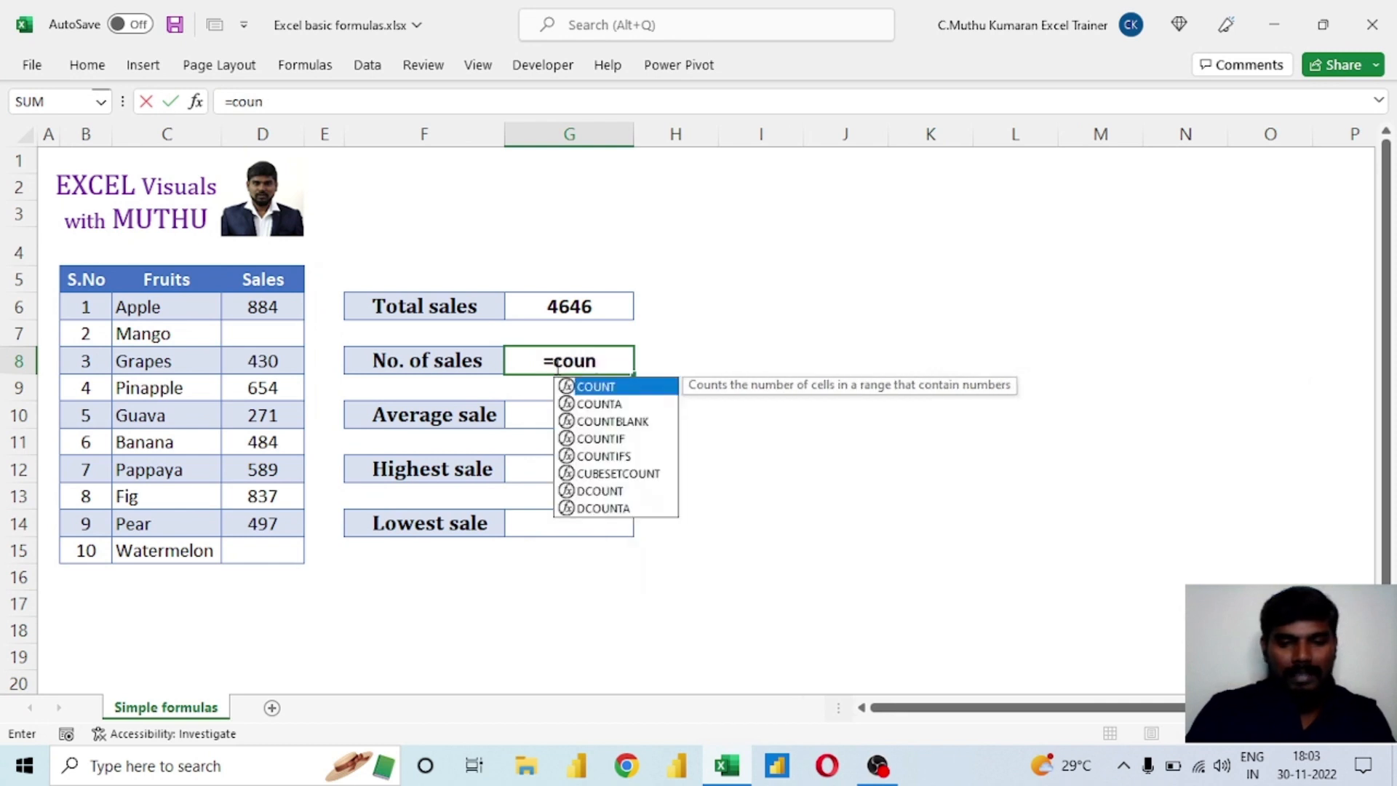
pyautogui.write('t')
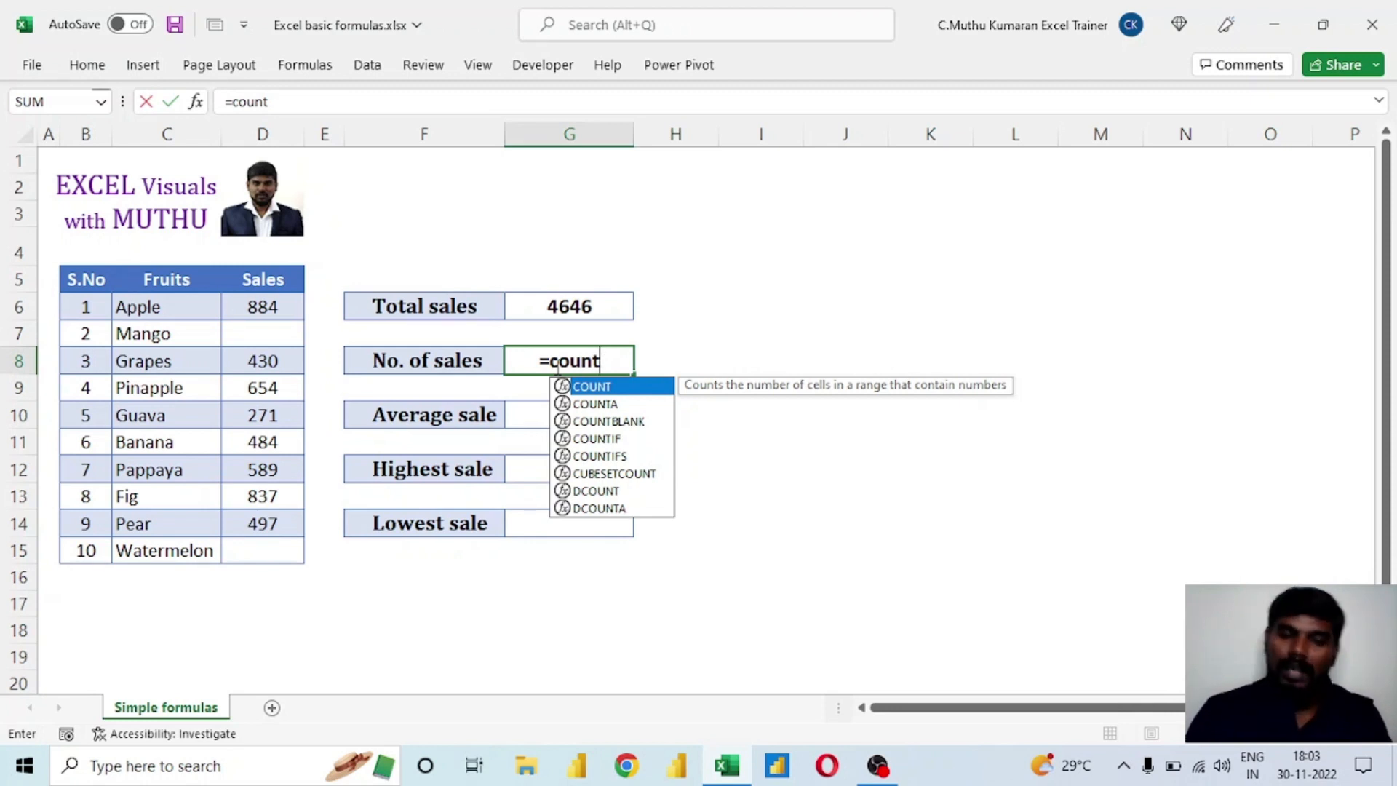
pyautogui.press('Tab')
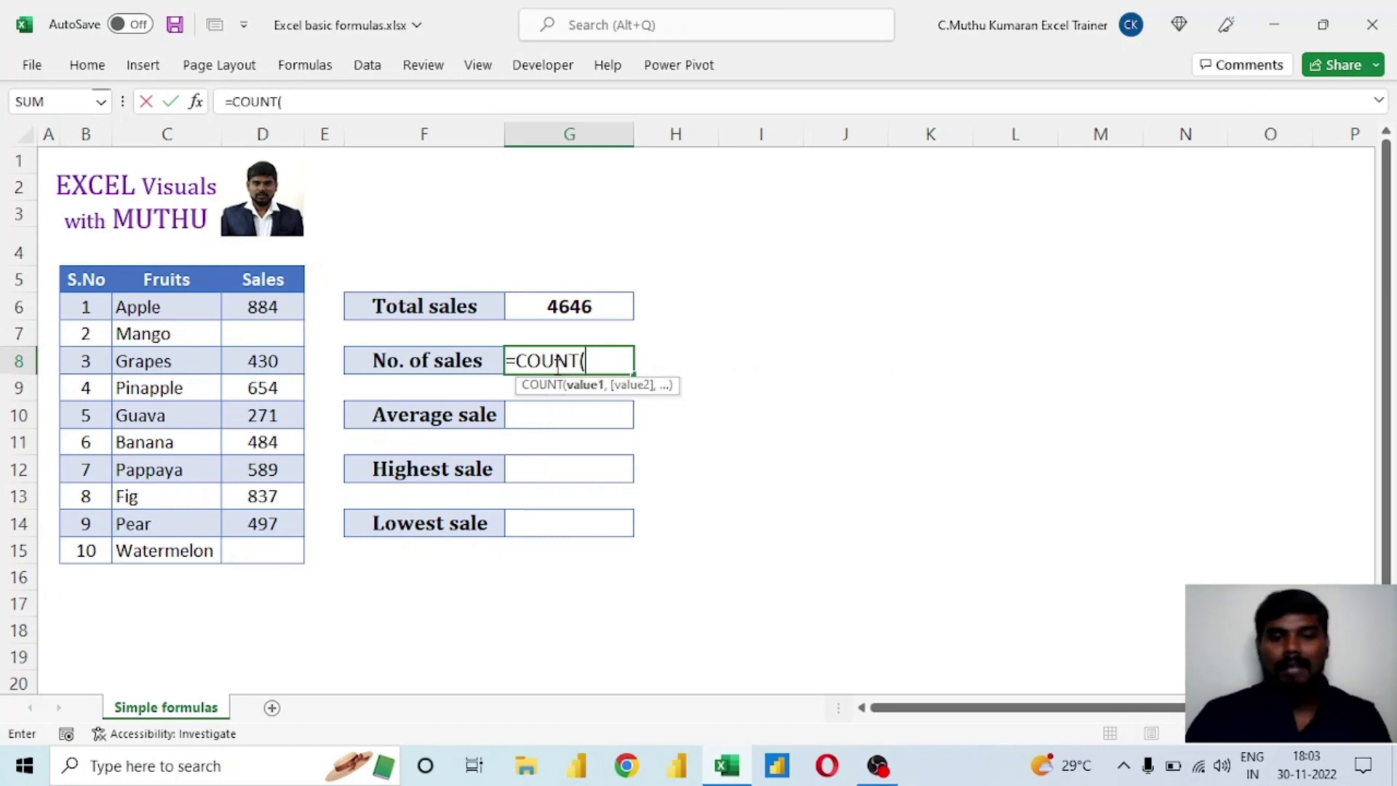
pyautogui.moveTo(290, 308); pyautogui.dragTo(294, 547)
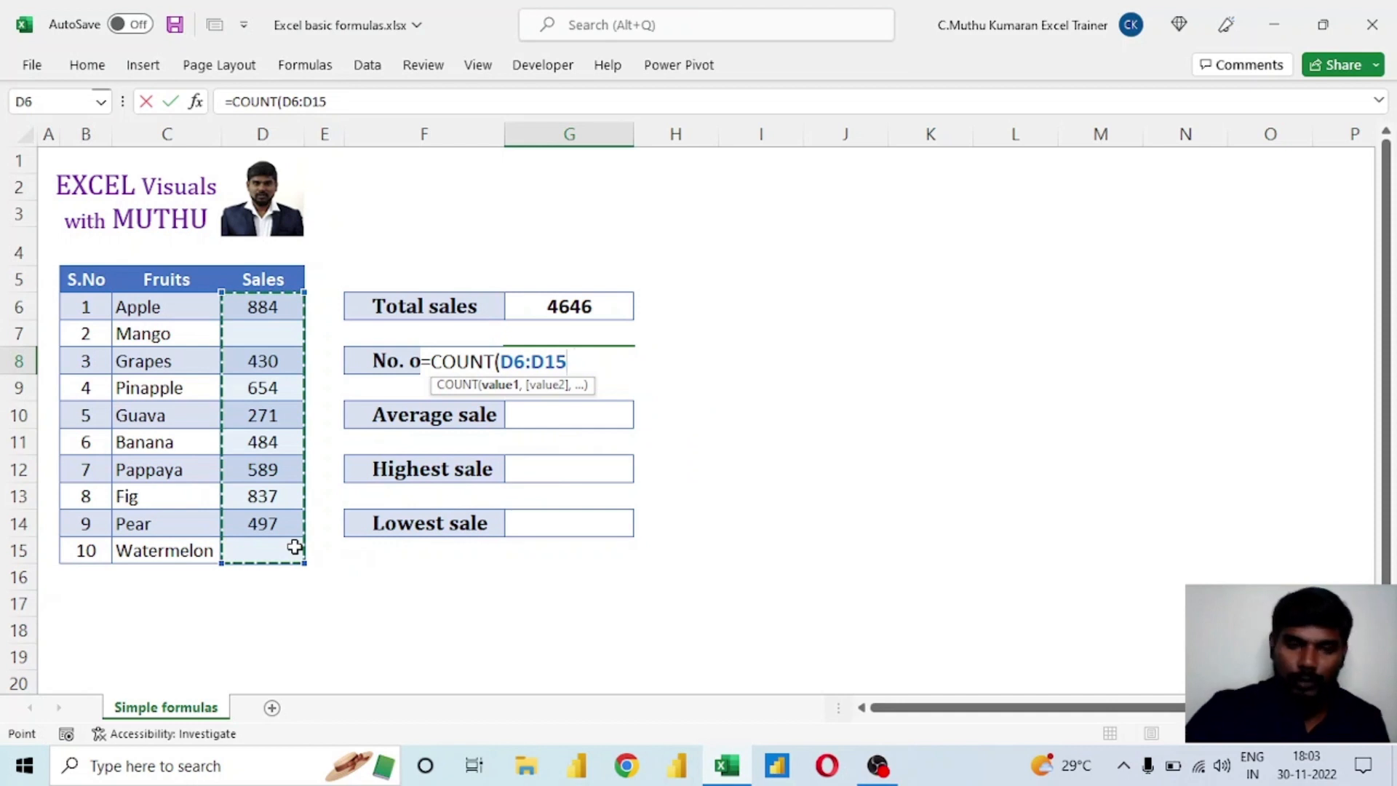
pyautogui.write(')')
pyautogui.press('Return')
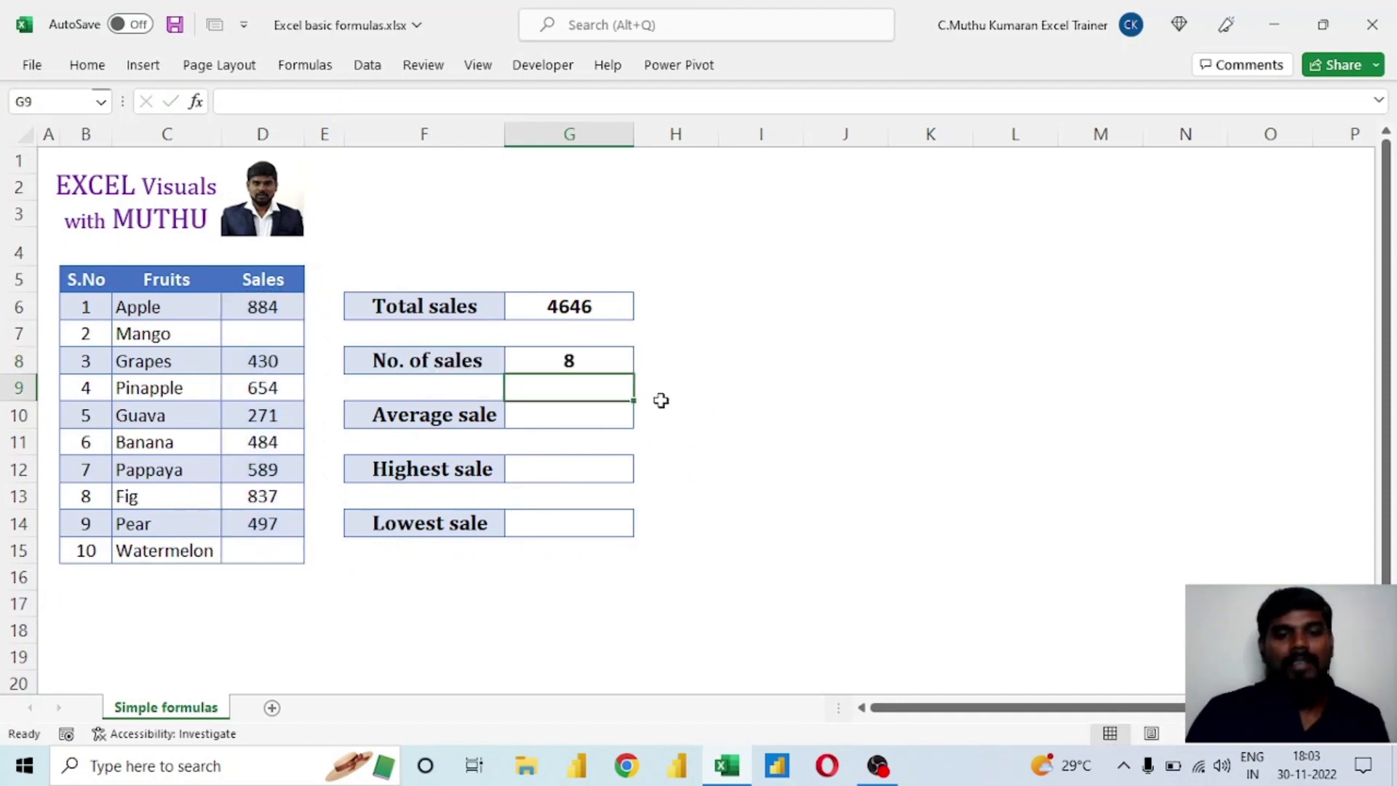
# Check the No. of sales formula in G8 against the empty Sales cells for Mango and Watermelon.
pyautogui.click(592, 358)
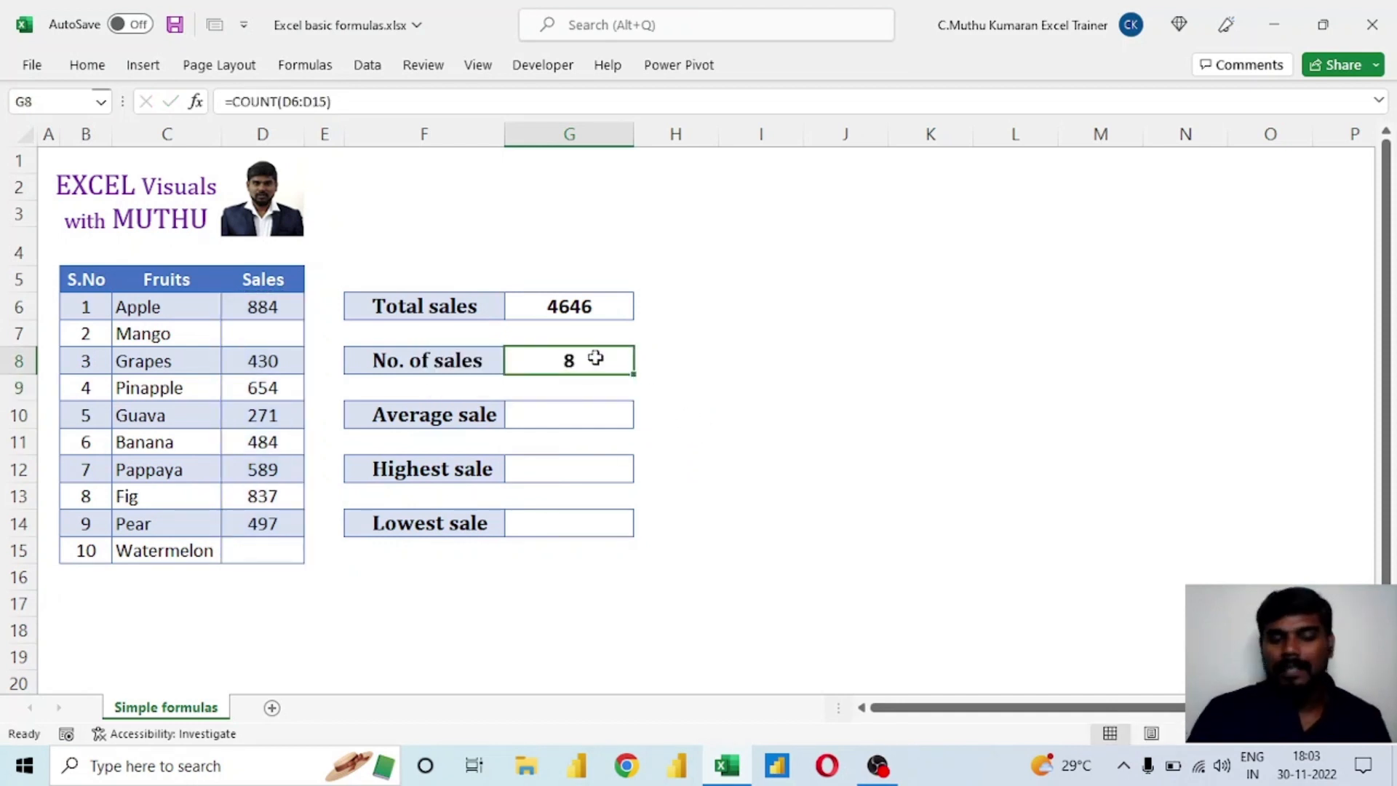
pyautogui.click(233, 341)
pyautogui.click(265, 552)
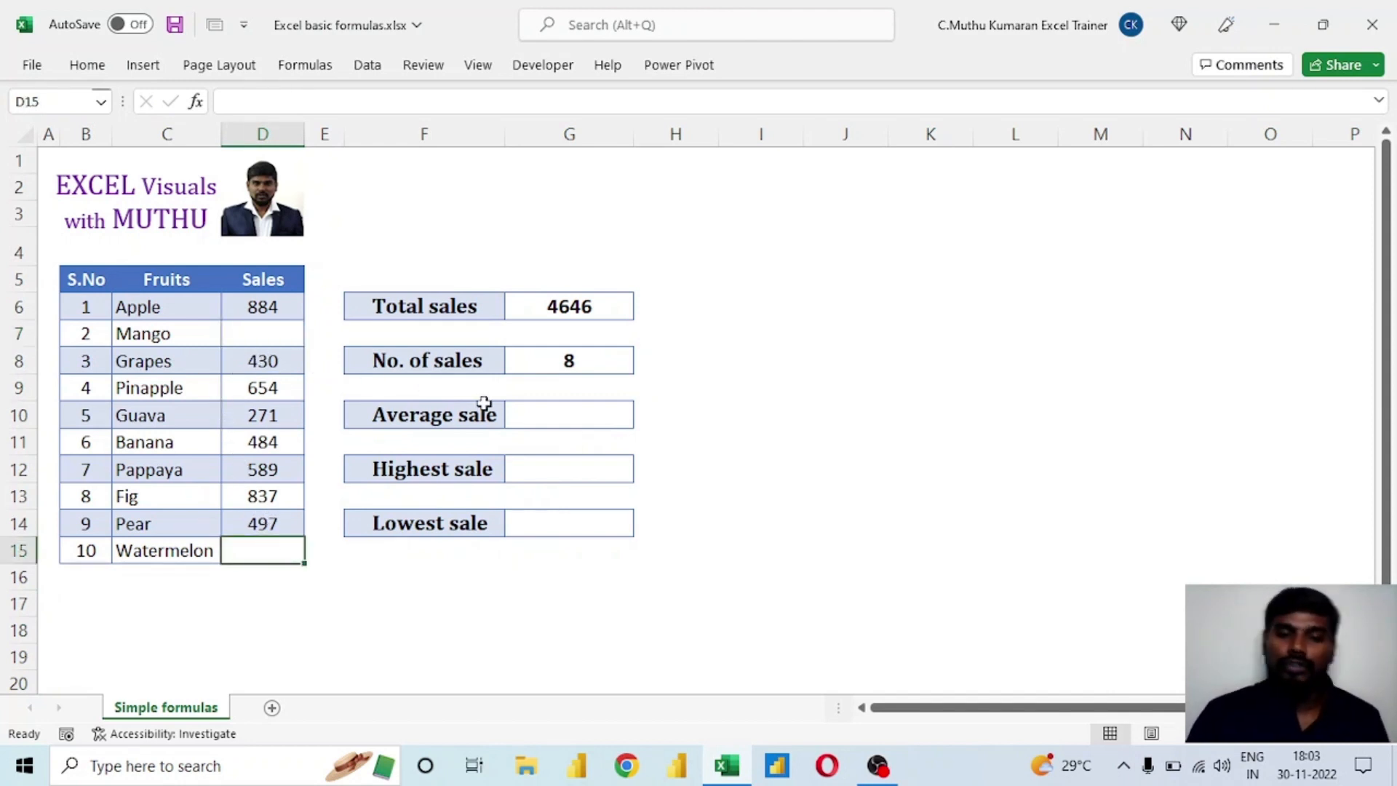
# Try calculating Average sale in cell G10 with the formula =G6/G8, and undo the entry.
pyautogui.click(548, 420)
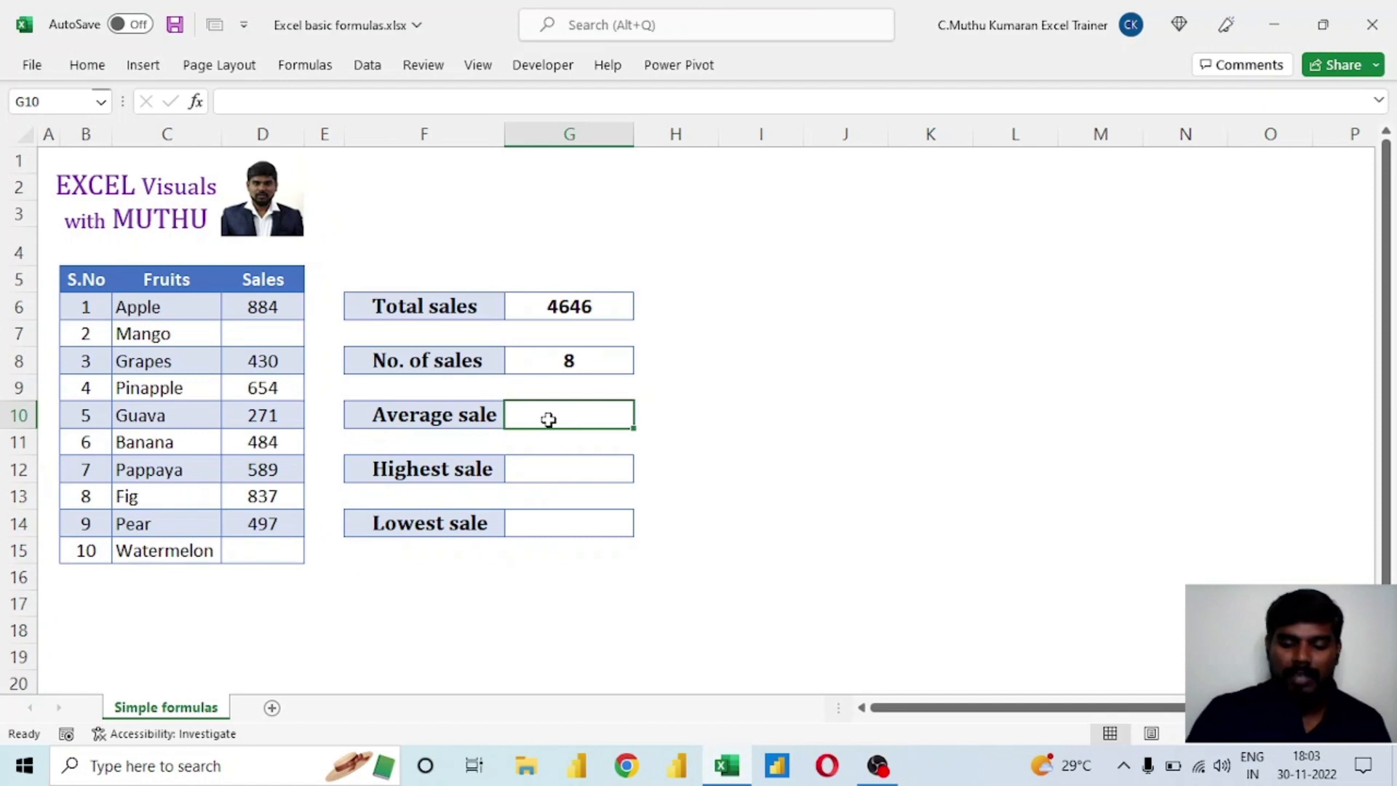
pyautogui.write('=')
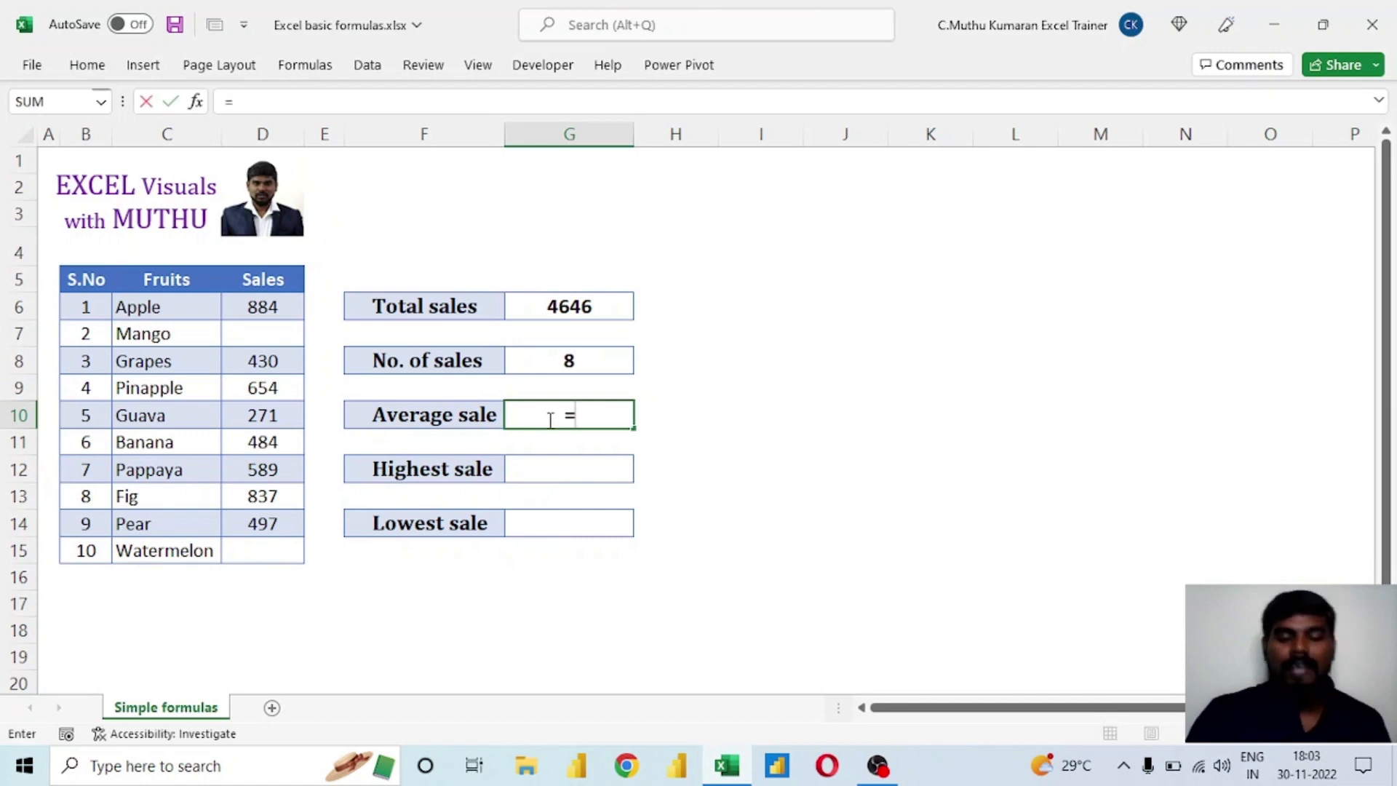
pyautogui.click(564, 299)
pyautogui.write('/')
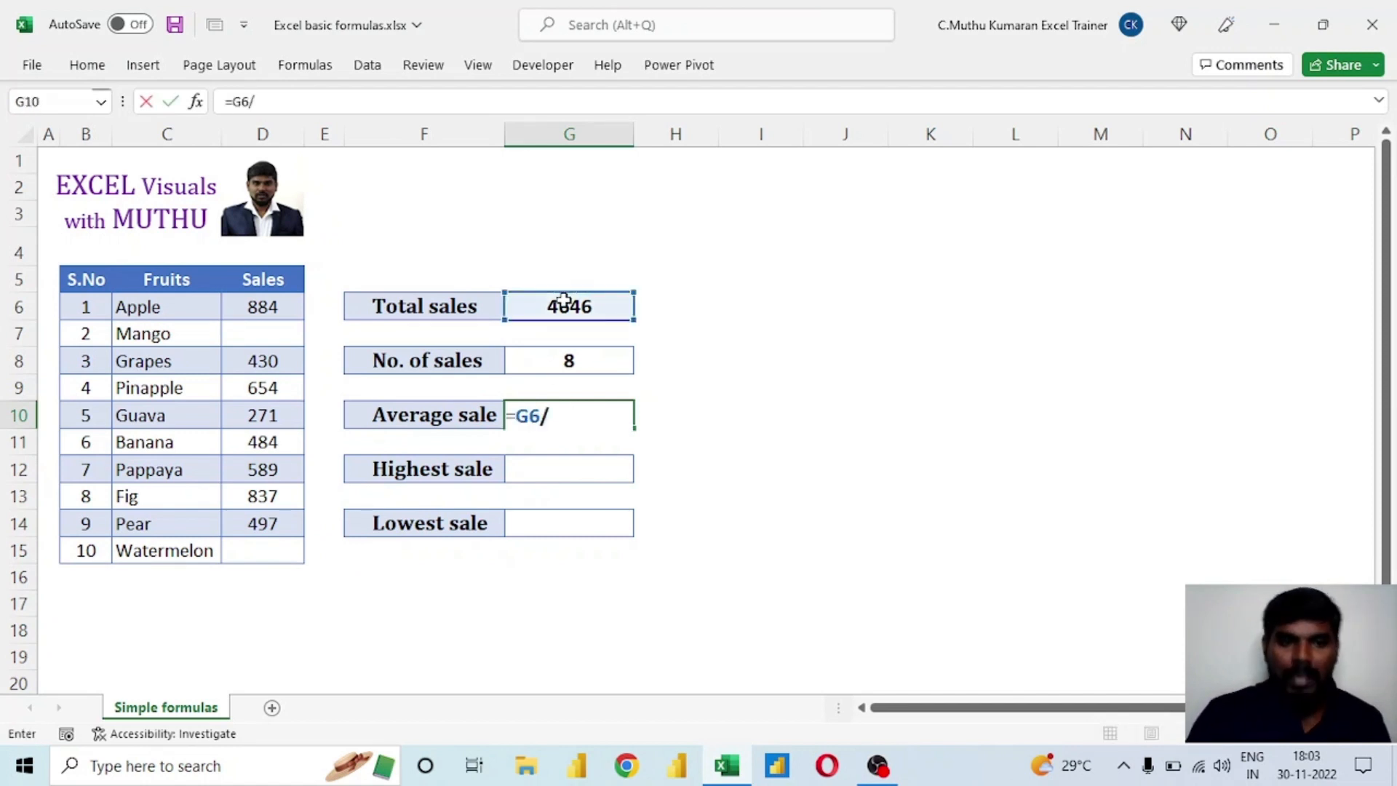
pyautogui.click(588, 359)
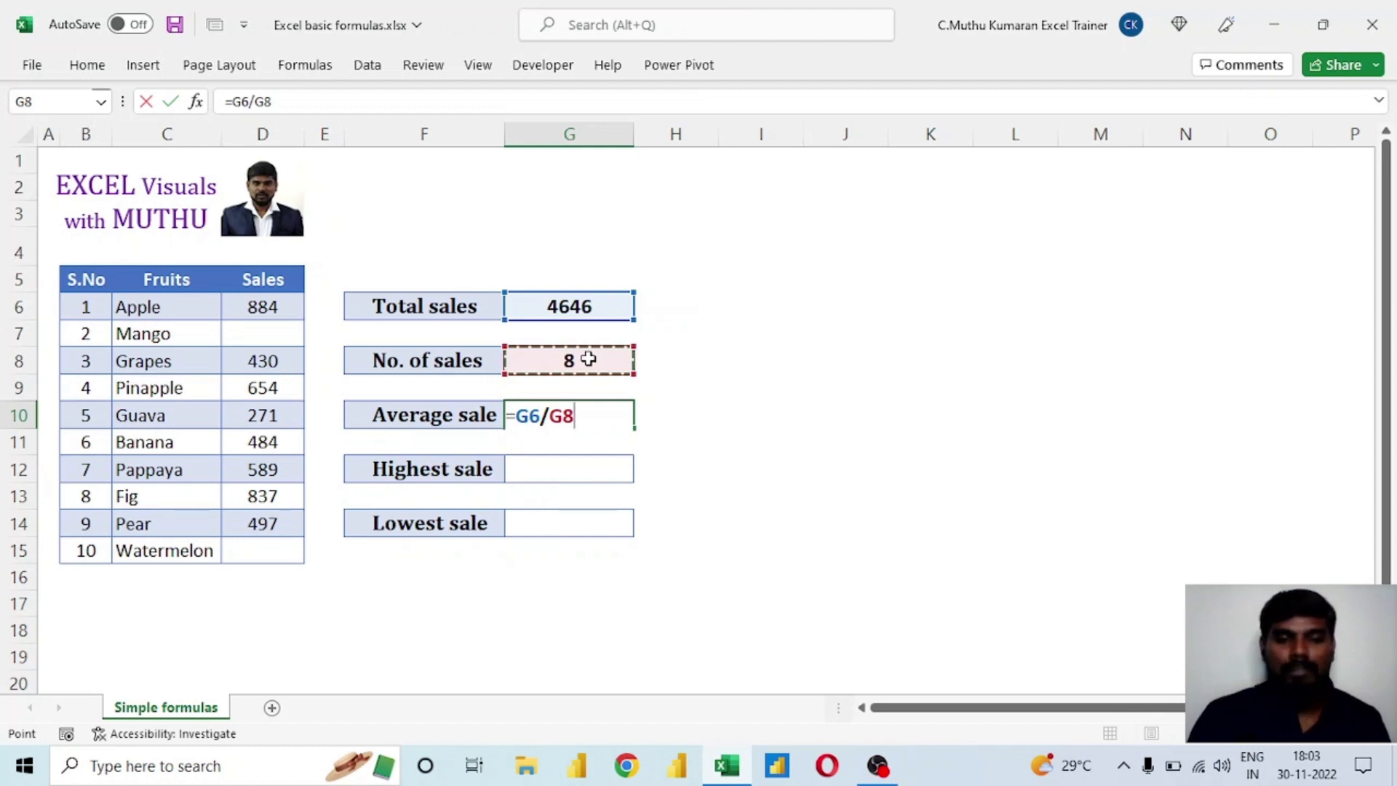
pyautogui.press('Return')
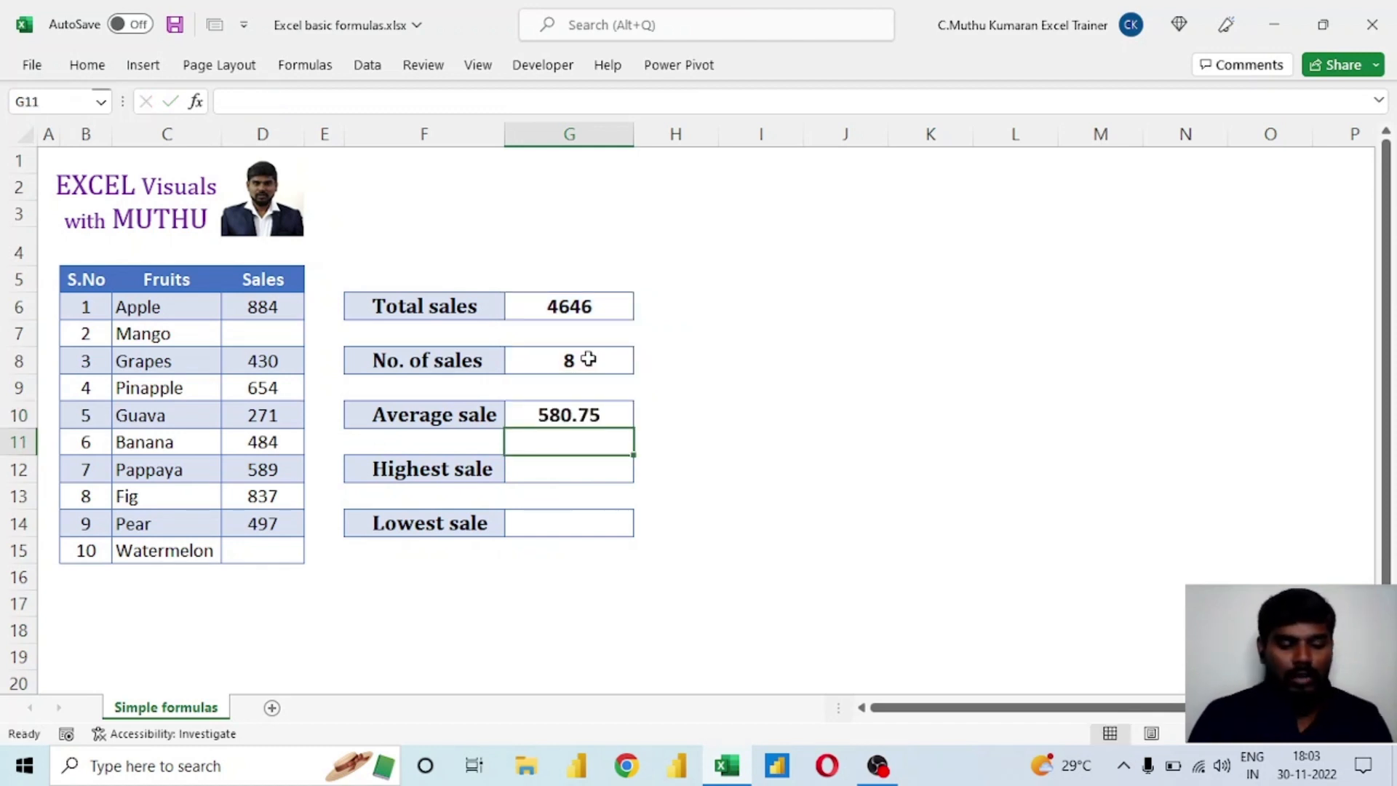
pyautogui.hotkey('ctrl', 'z')
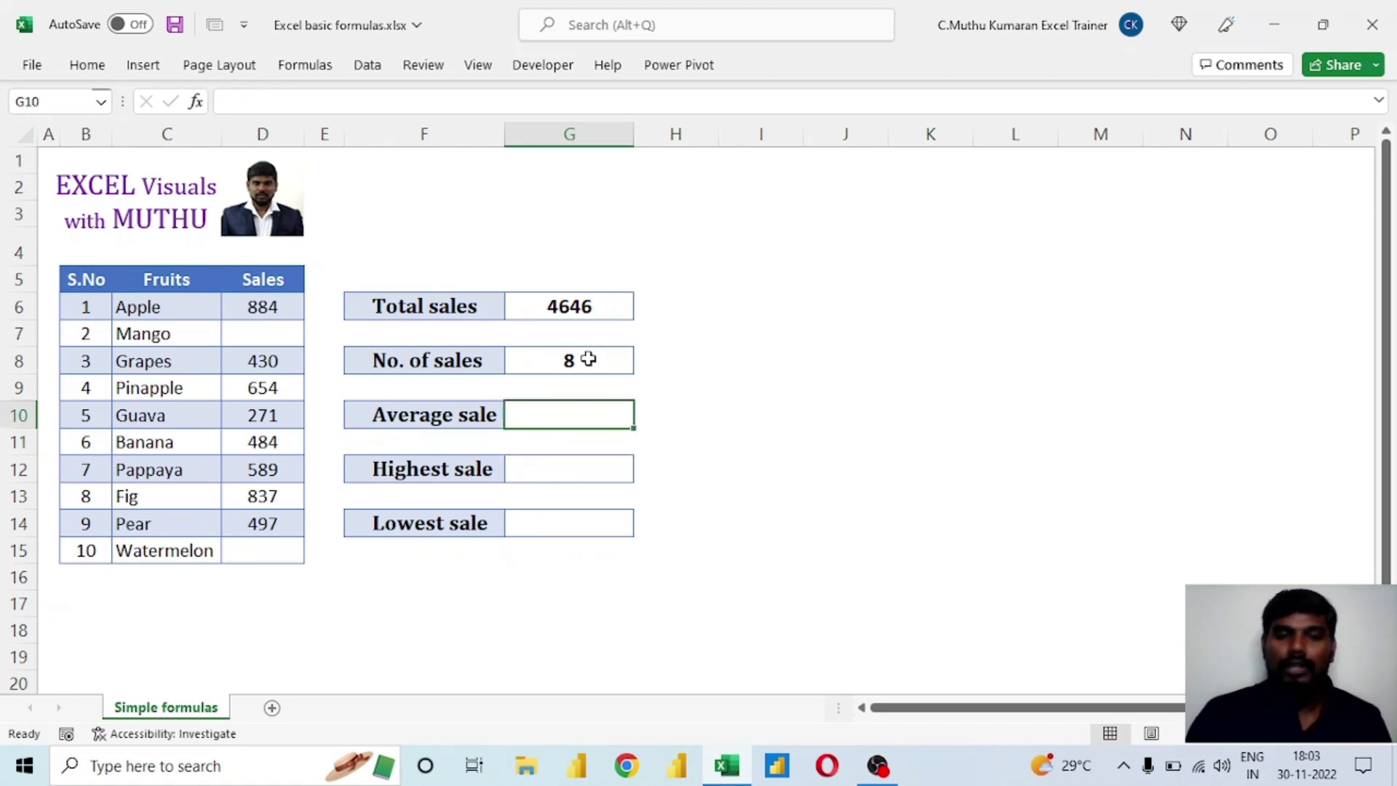
# Calculate Average sale in cell G10 directly from the Sales values with the formula =AVERAGE(D6:D15).
pyautogui.click(561, 305)
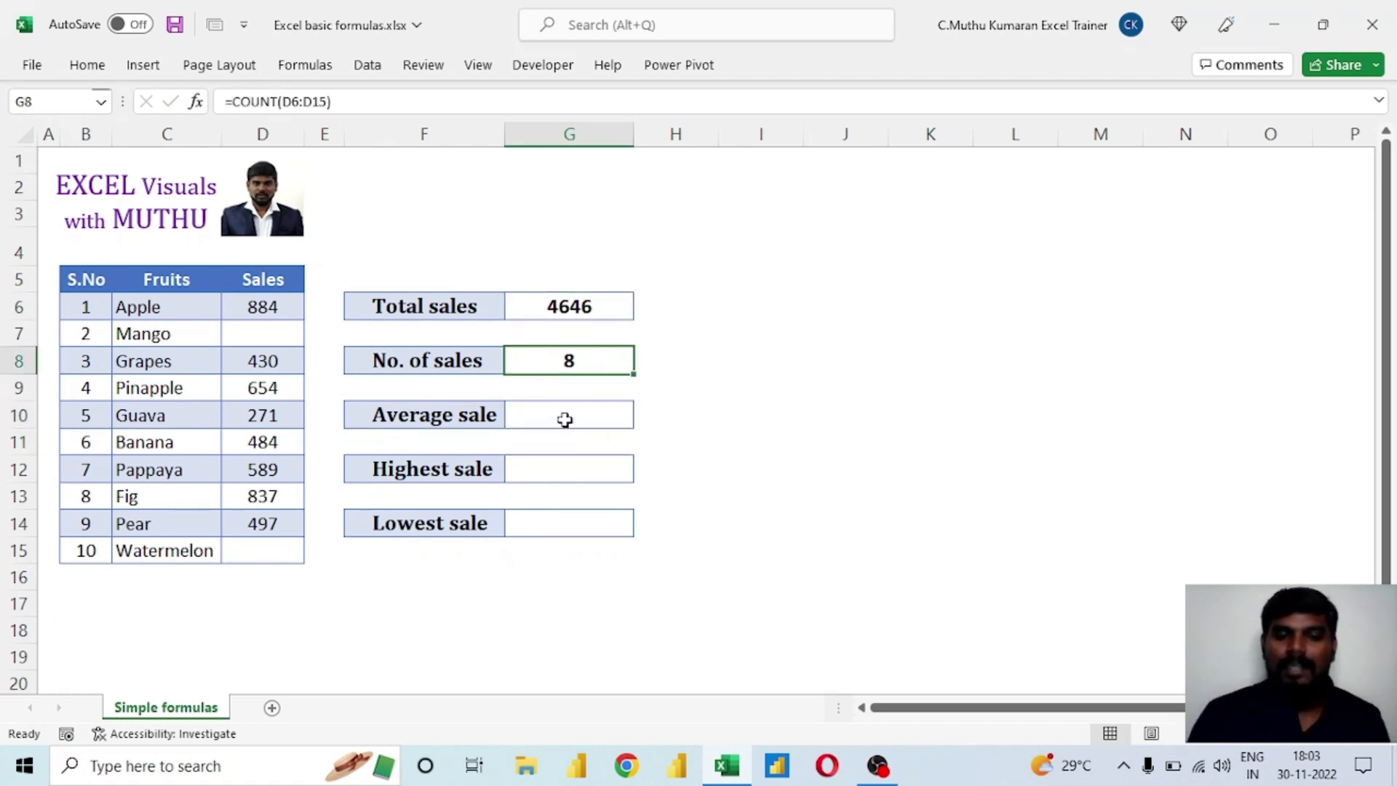
pyautogui.click(566, 417)
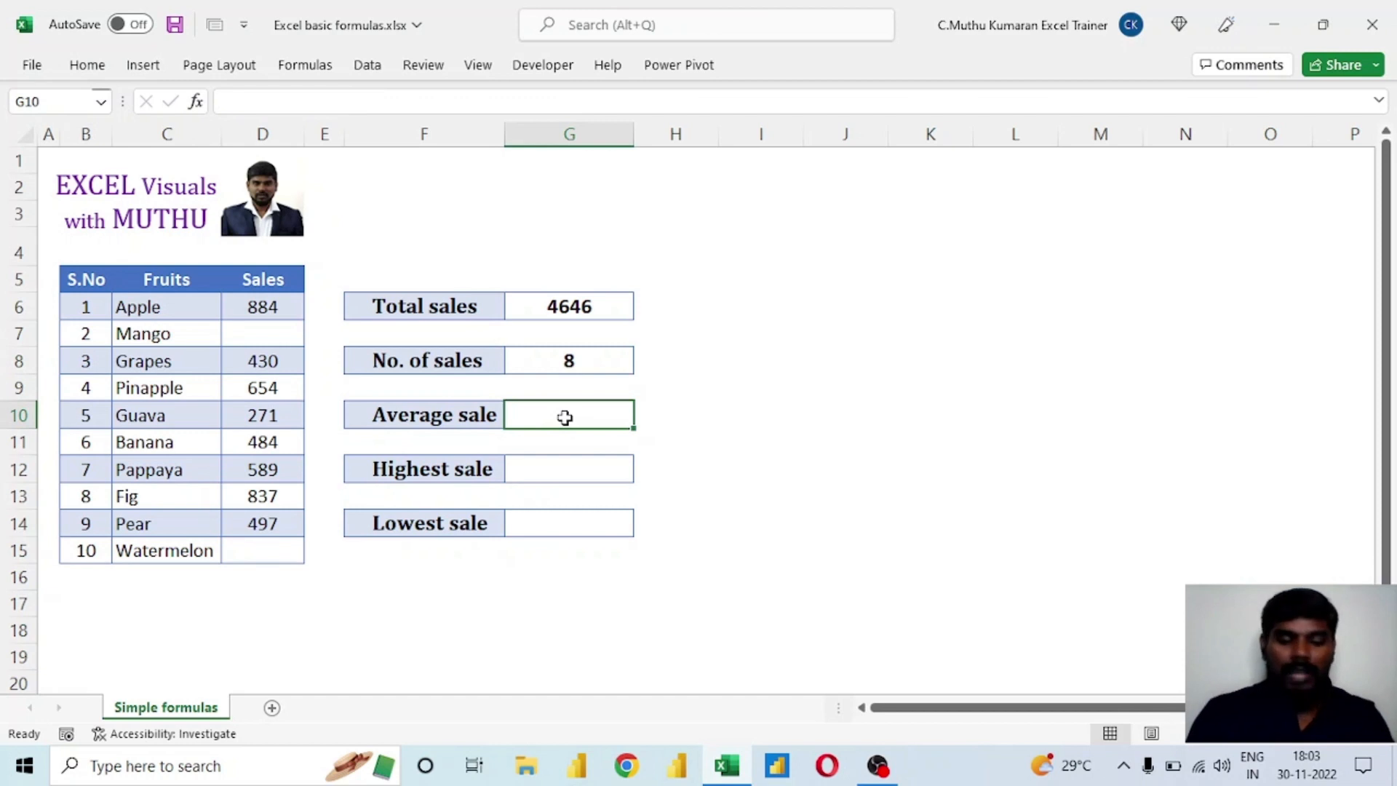
pyautogui.write('=ave')
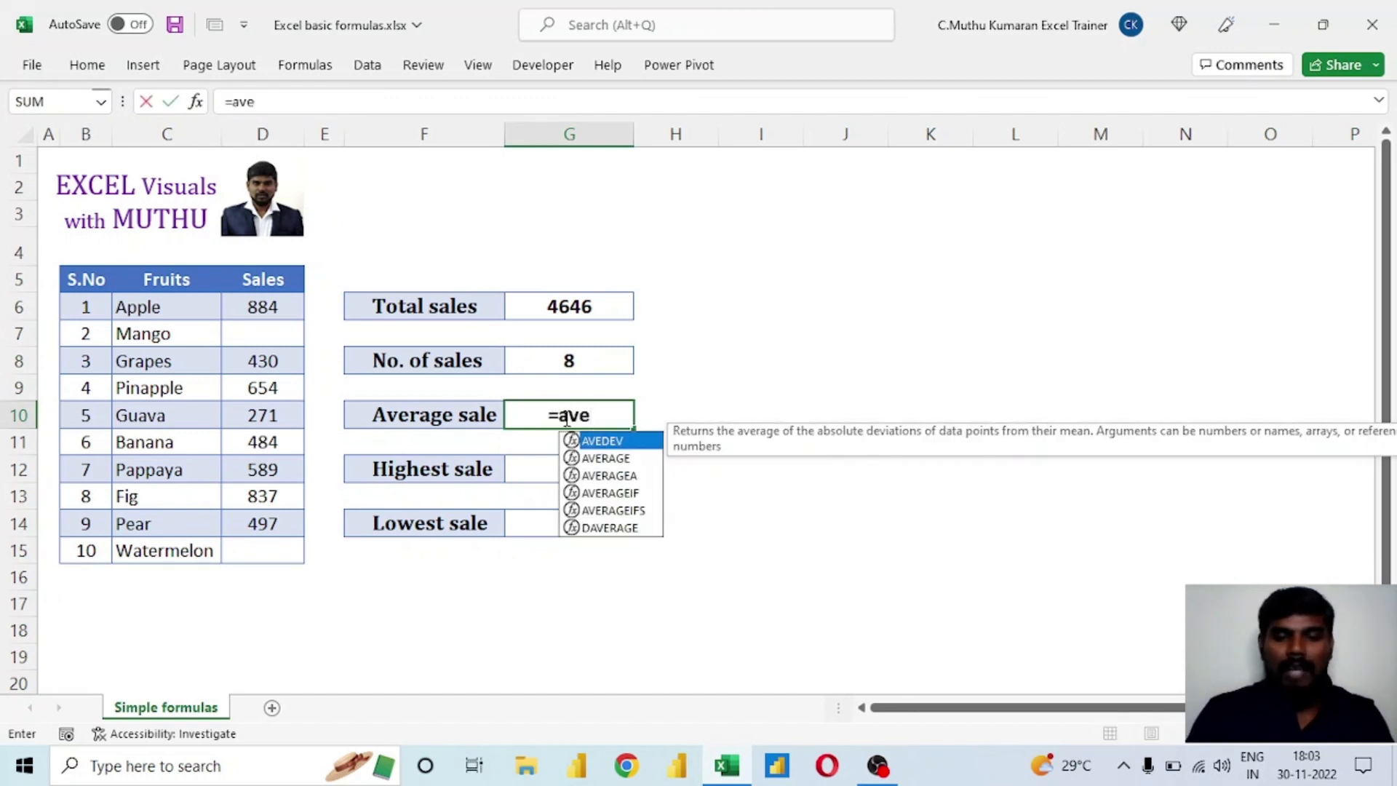
pyautogui.write('rage')
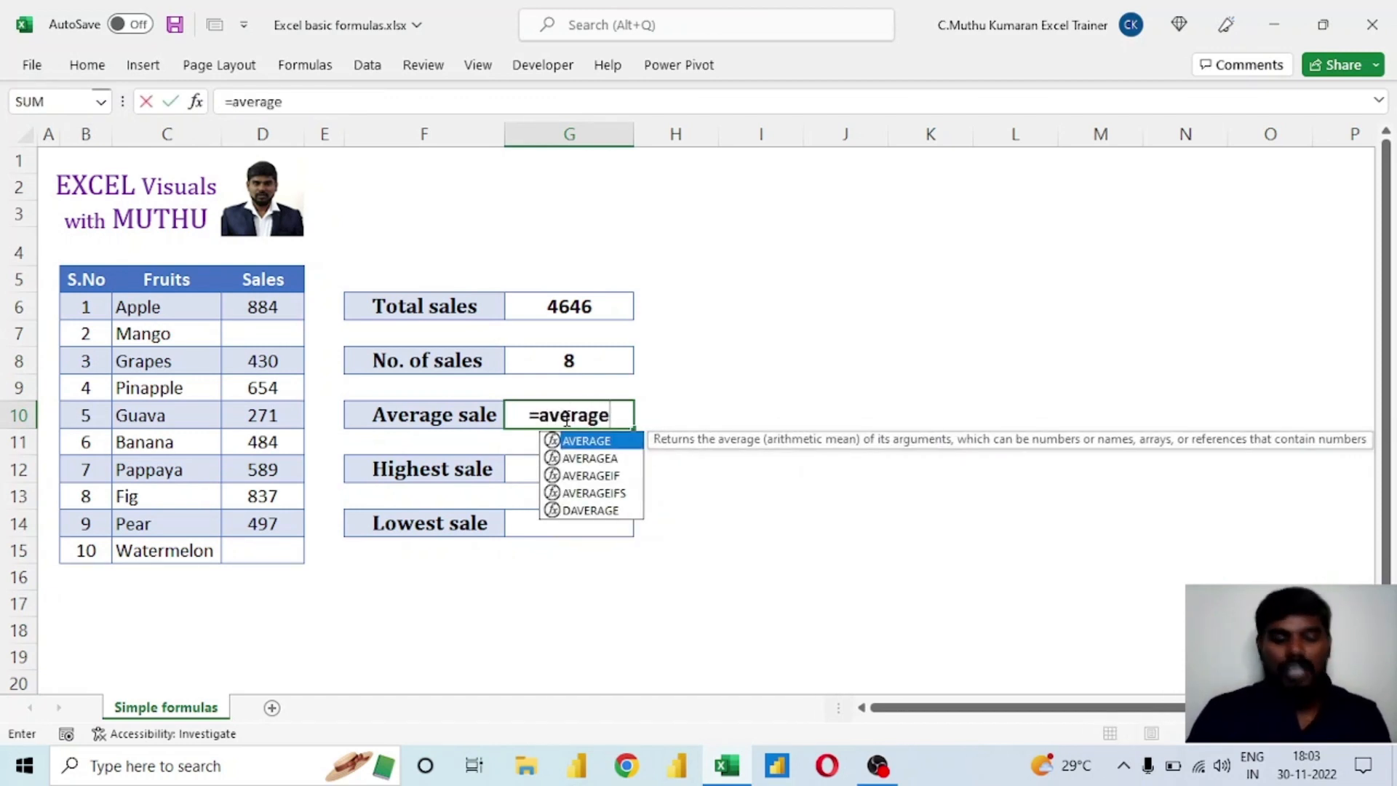
pyautogui.press('Tab')
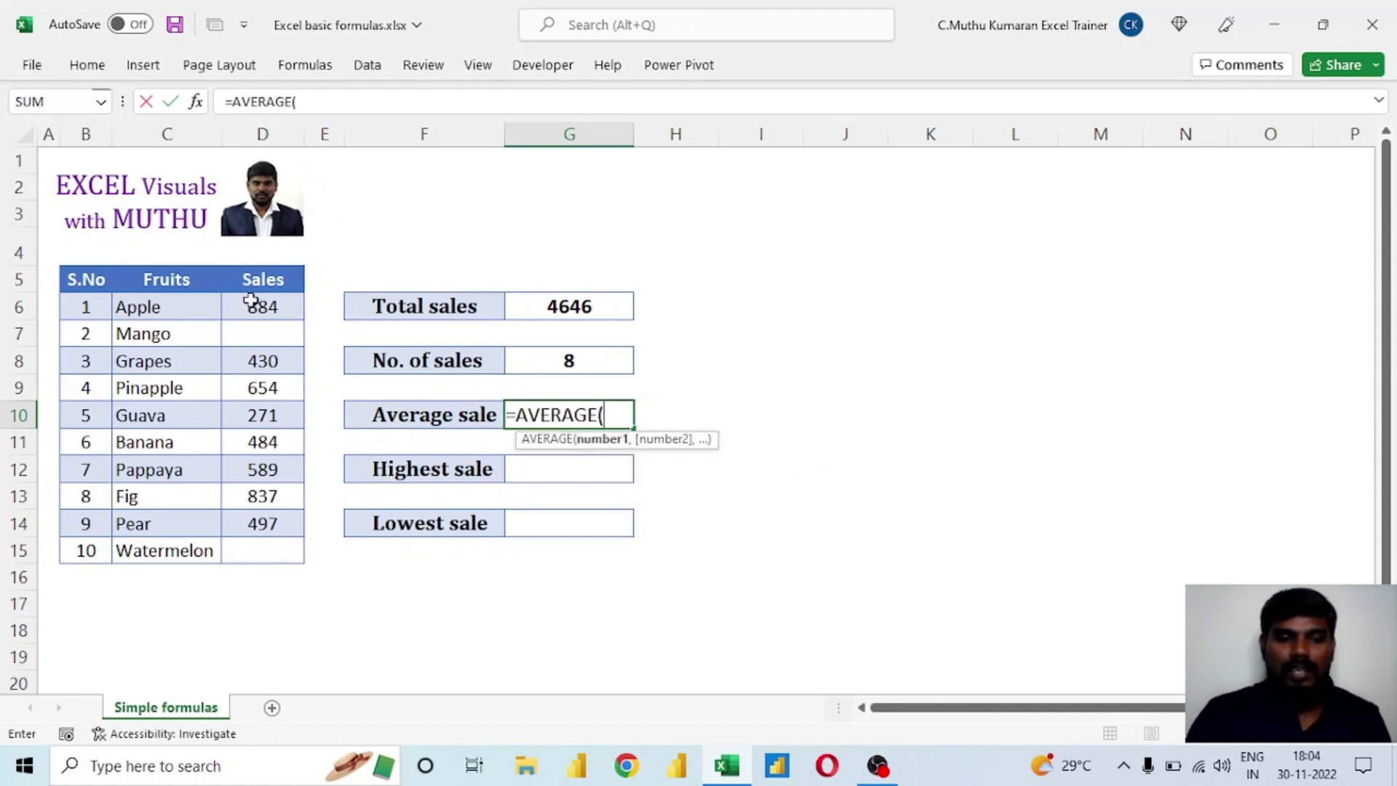
pyautogui.moveTo(255, 306); pyautogui.dragTo(264, 545)
pyautogui.write(')')
pyautogui.press('Return')
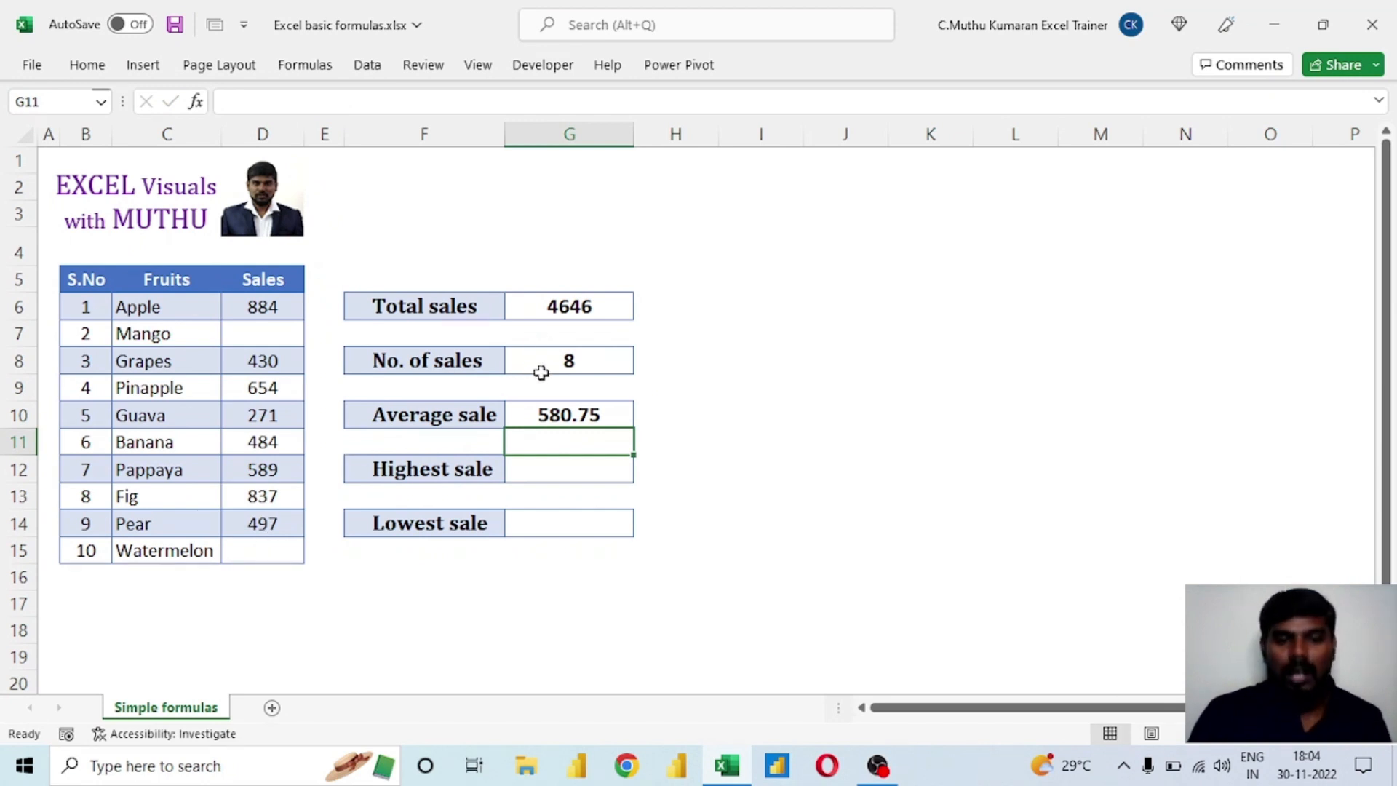
pyautogui.click(555, 416)
pyautogui.click(558, 473)
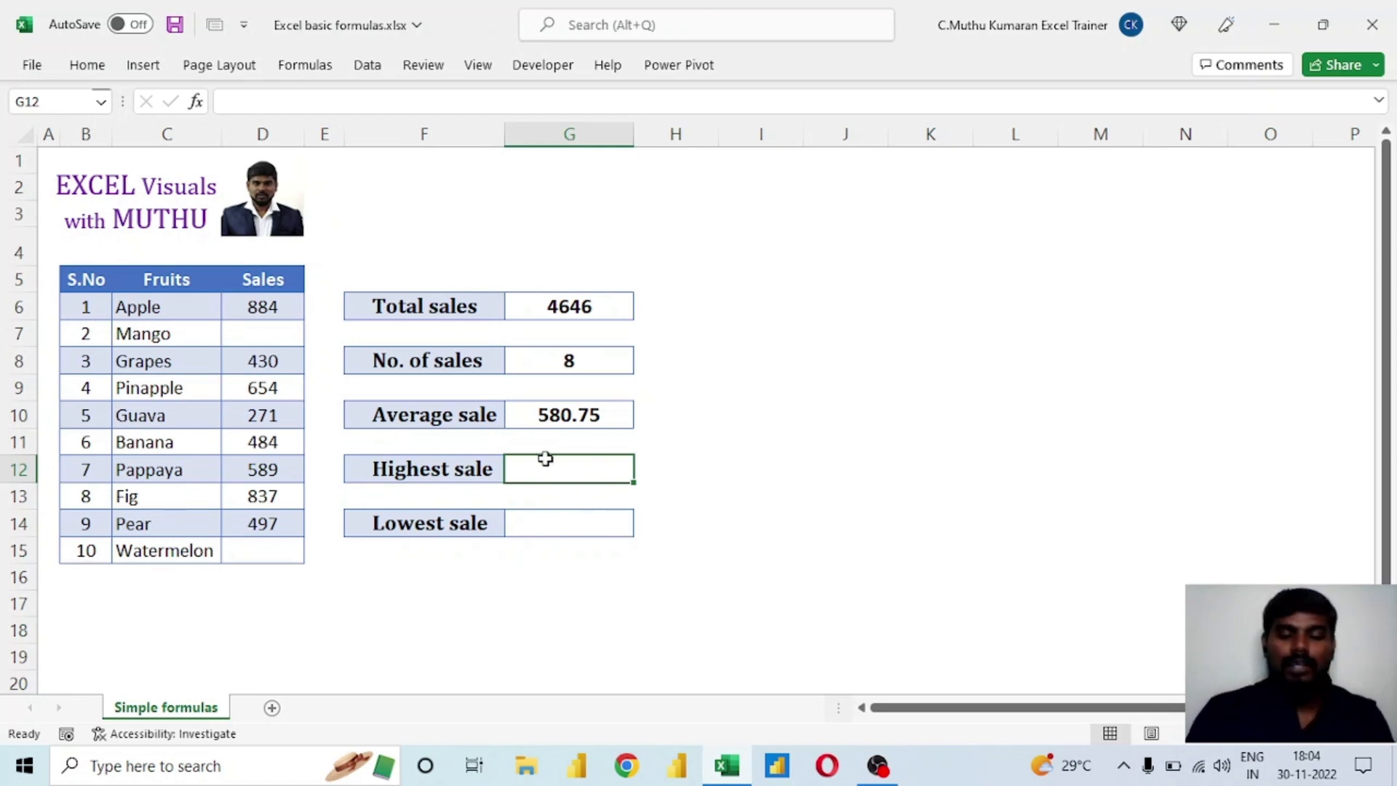
pyautogui.write('=')
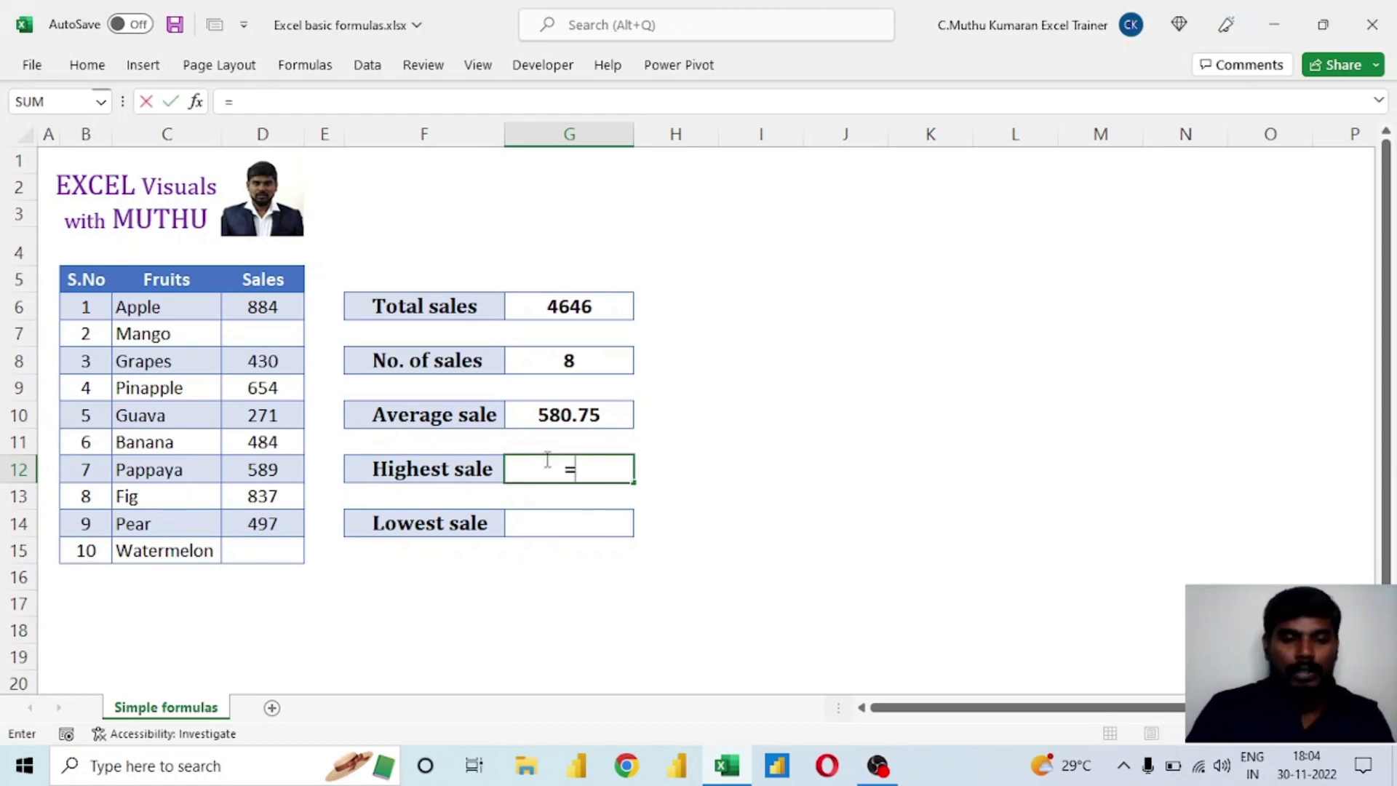
pyautogui.write('max')
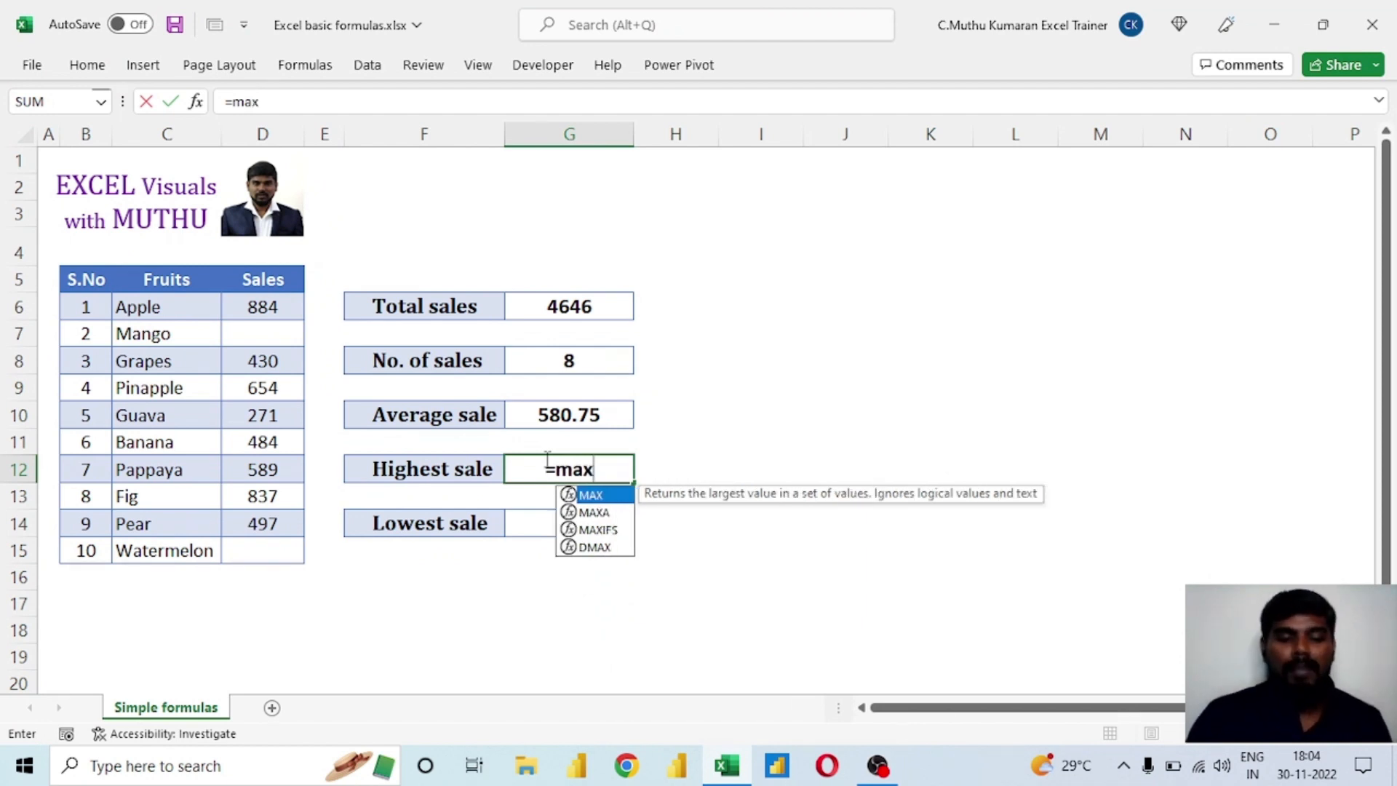
pyautogui.press('Escape')
pyautogui.press('Escape')
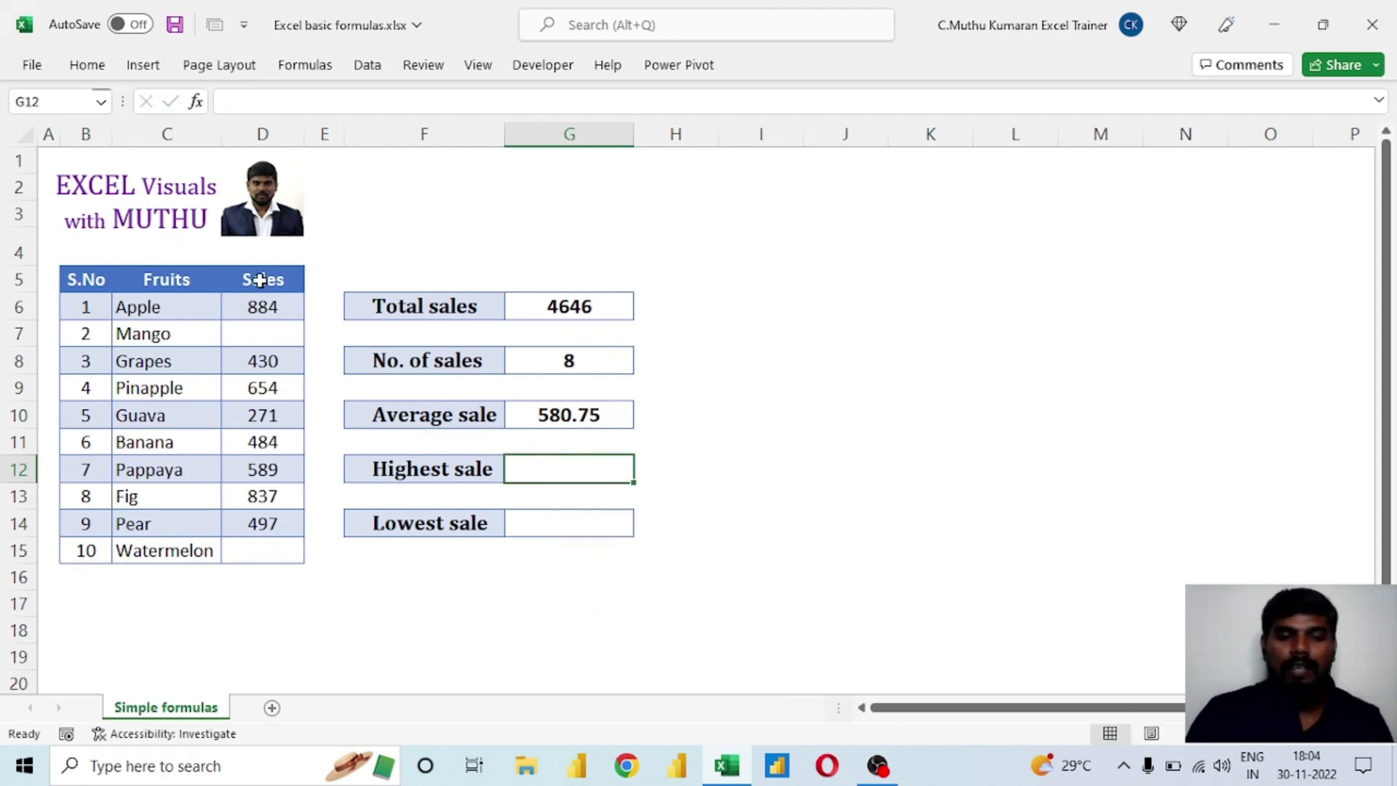
# Examine the sorting options available for the Sales column without applying any of them.
pyautogui.click(259, 311)
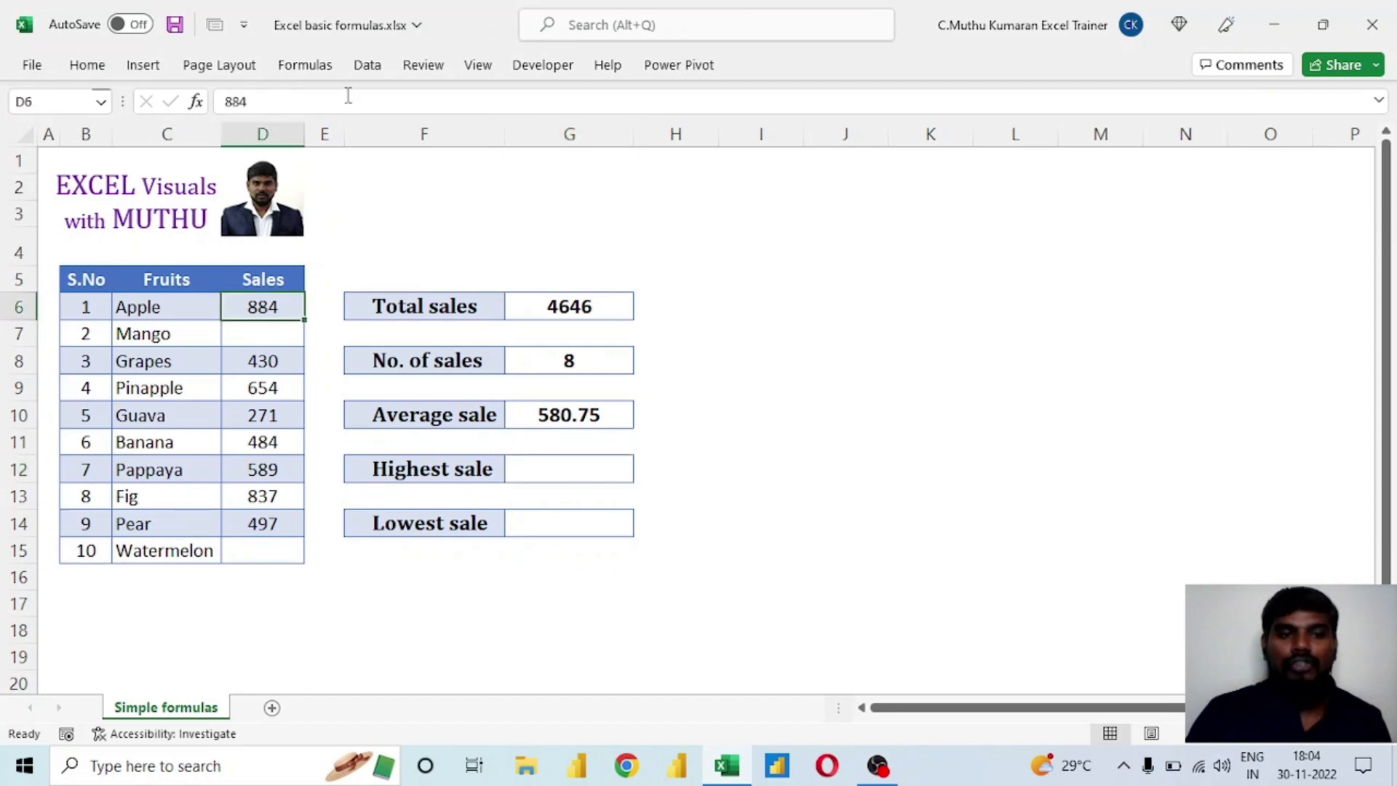
pyautogui.click(368, 65)
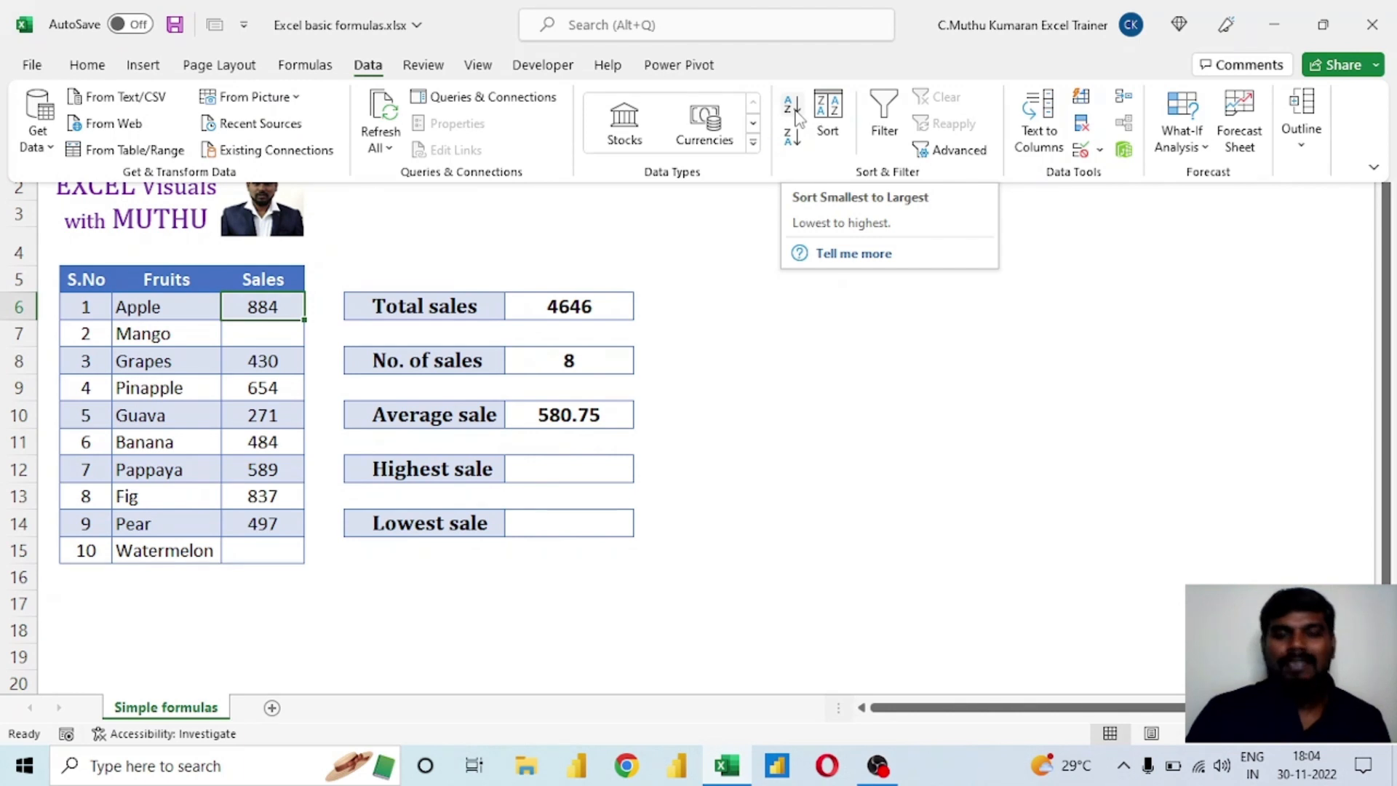
pyautogui.click(566, 416)
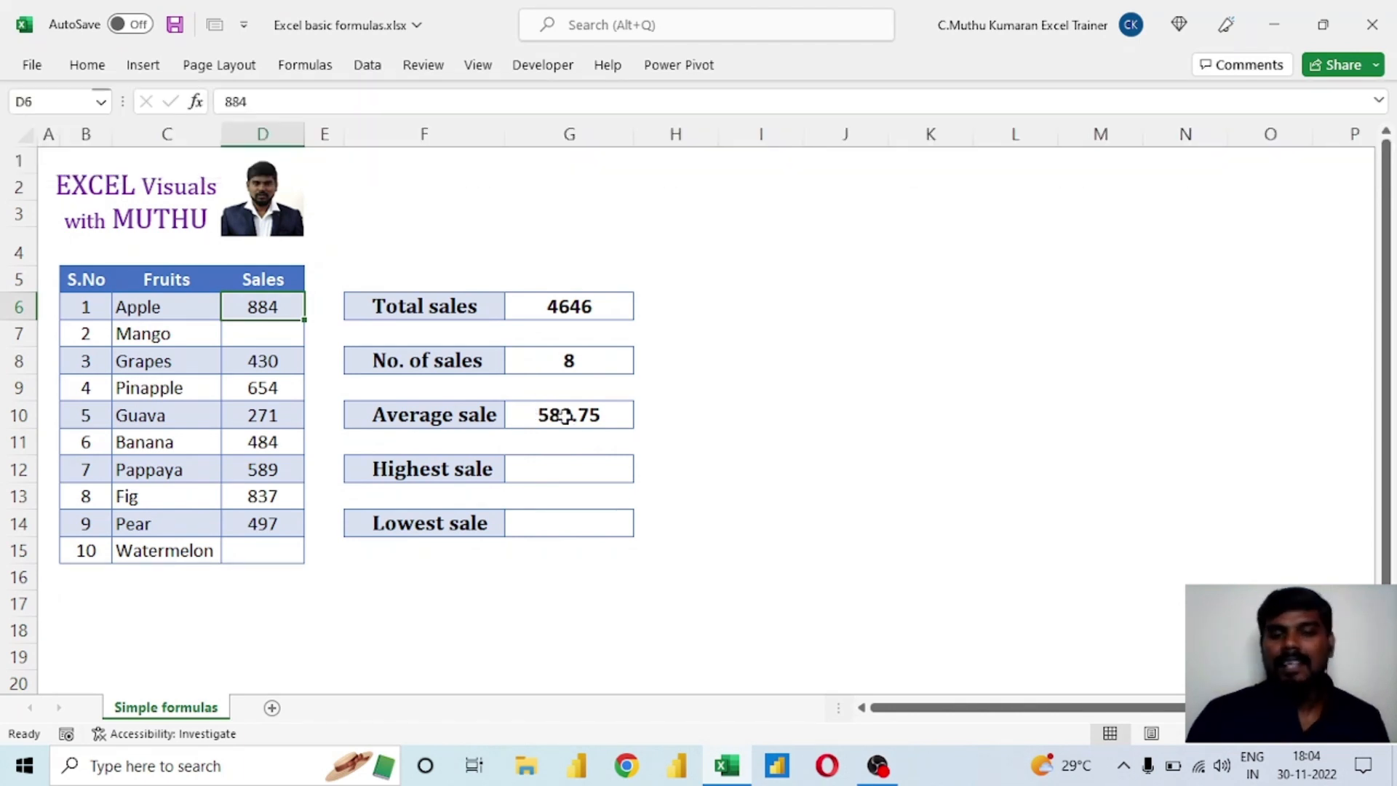
# Calculate Highest sale in cell G12 with the formula =MAX(D6:D15).
pyautogui.click(574, 475)
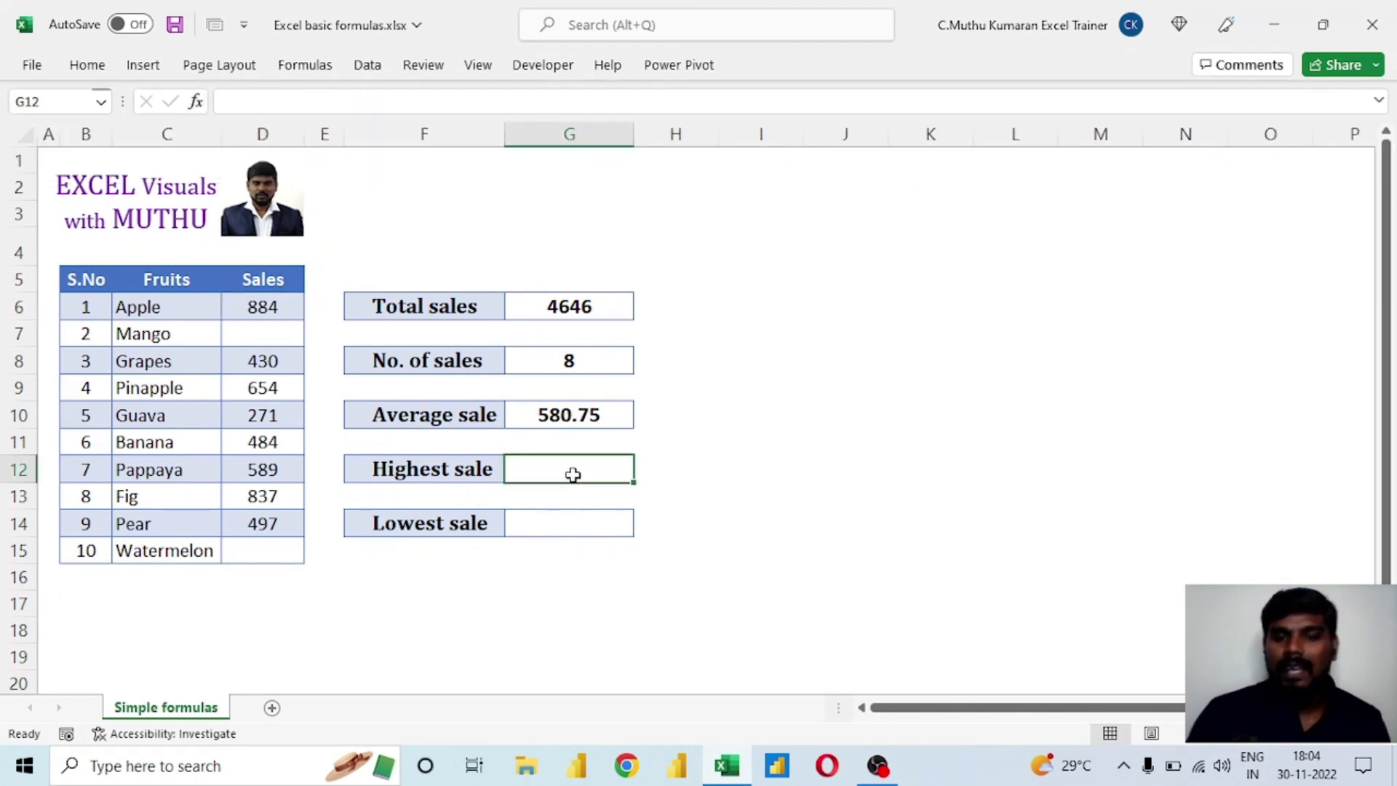
pyautogui.write('=')
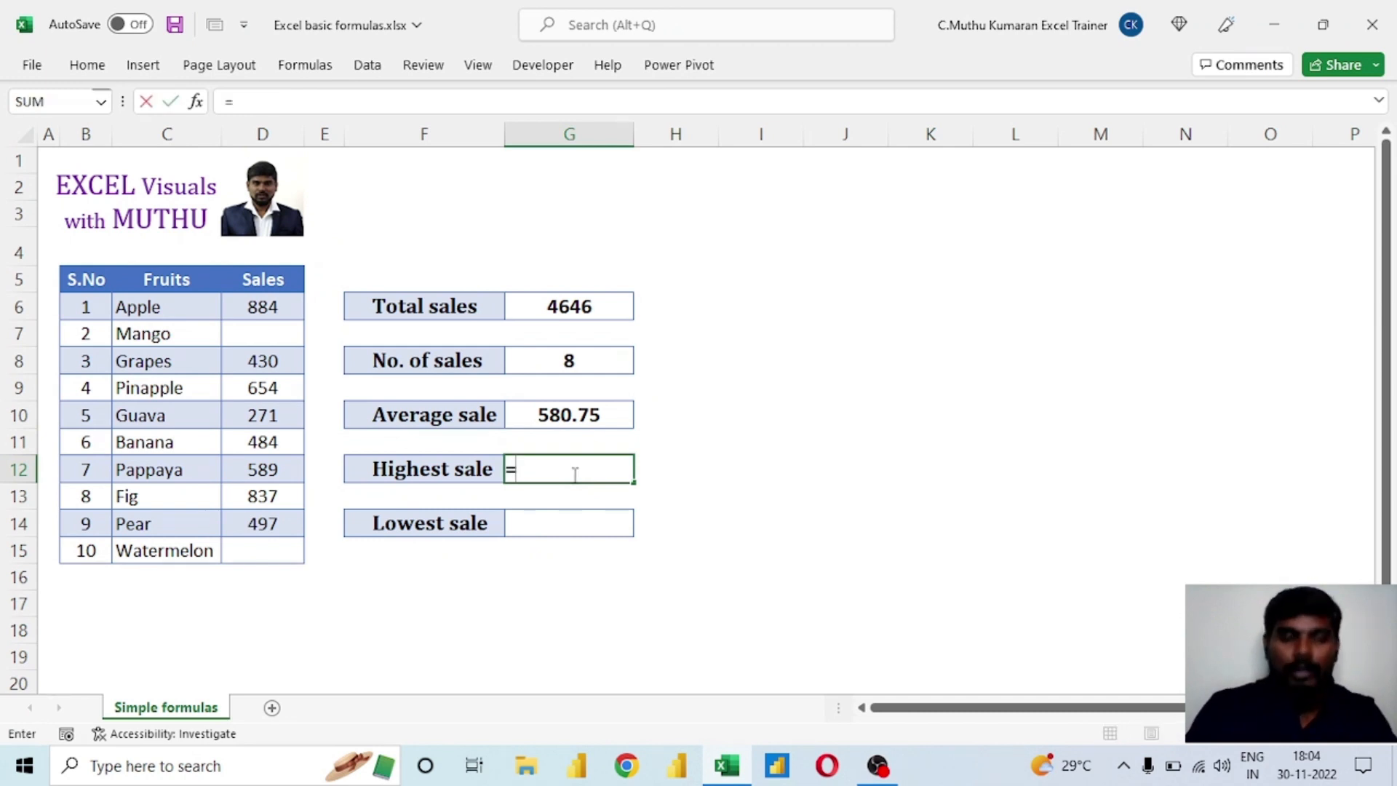
pyautogui.write('max')
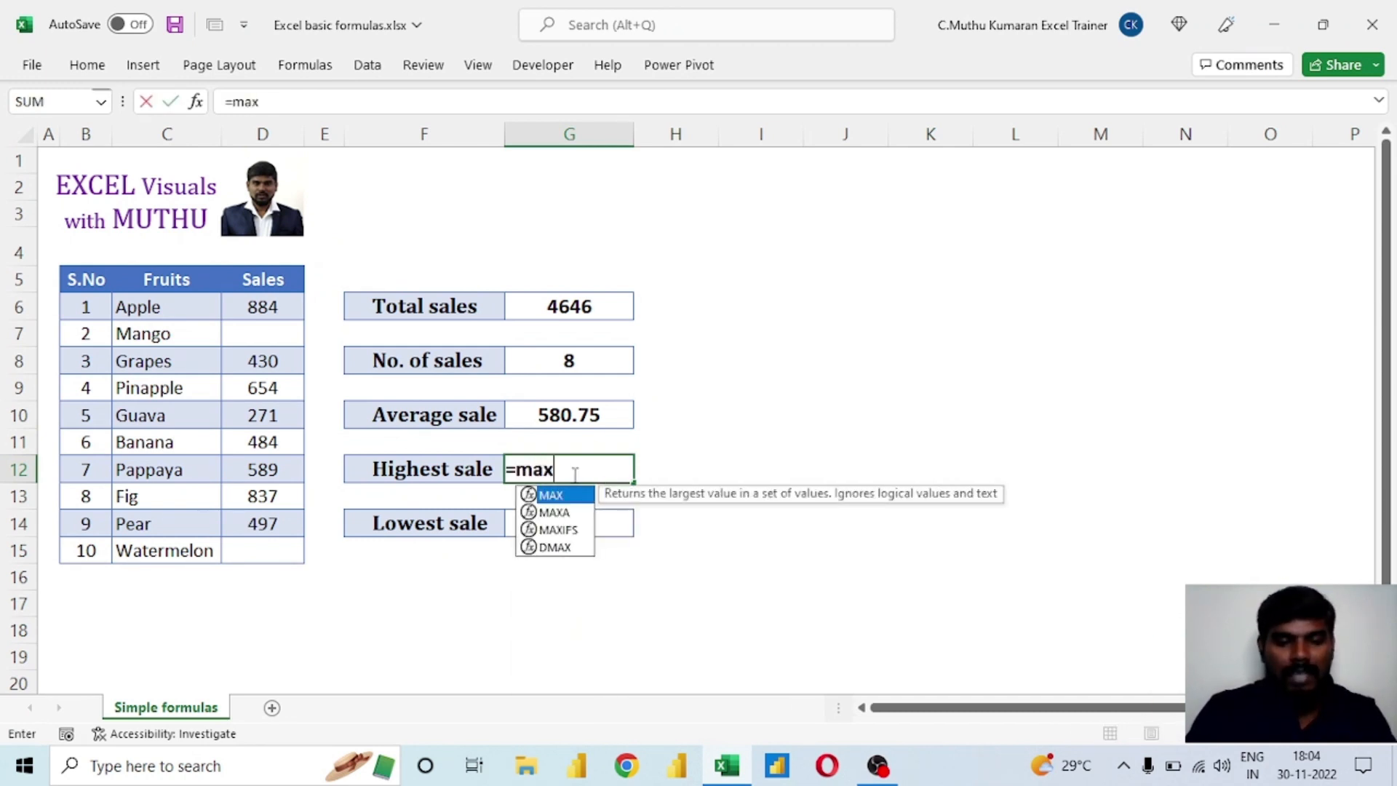
pyautogui.press('Tab')
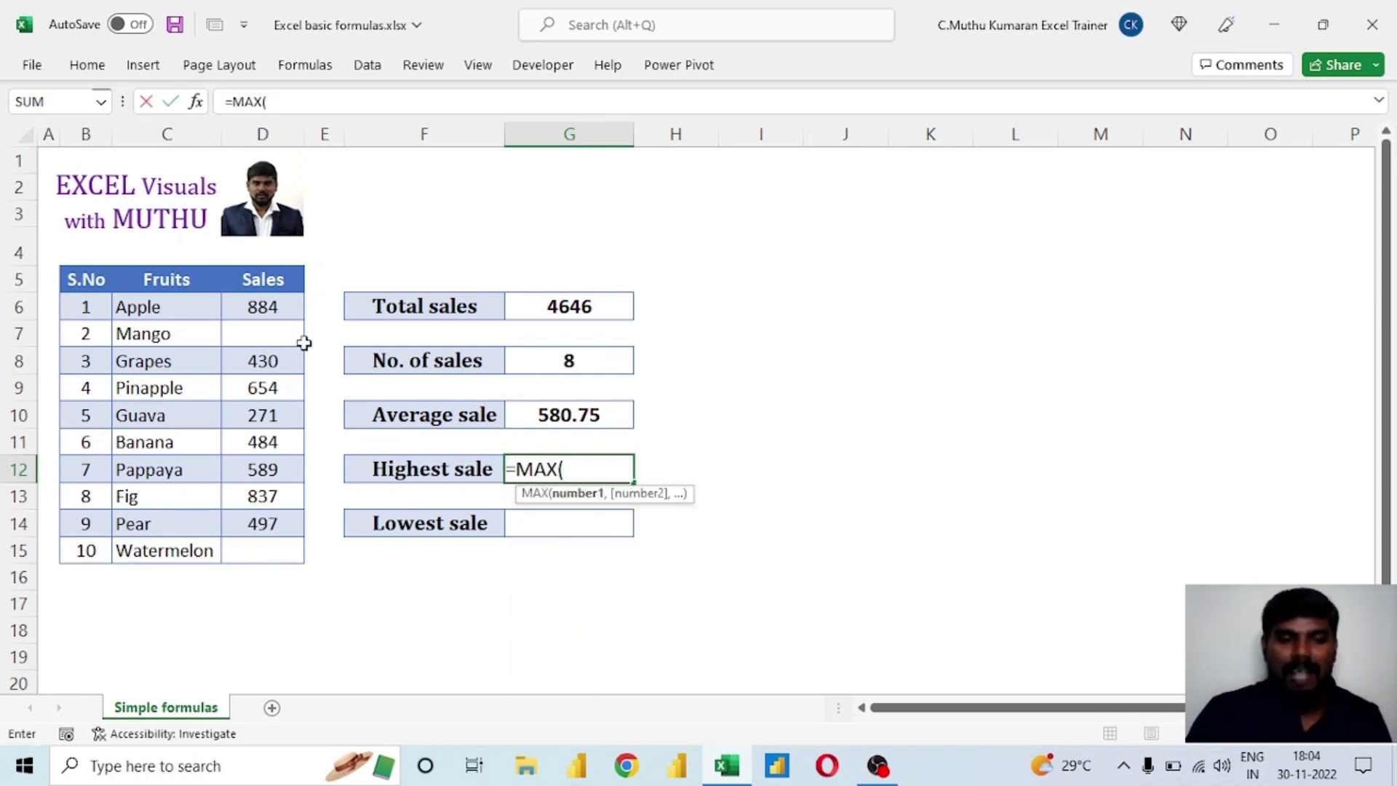
pyautogui.moveTo(270, 307); pyautogui.dragTo(273, 551)
pyautogui.write(')')
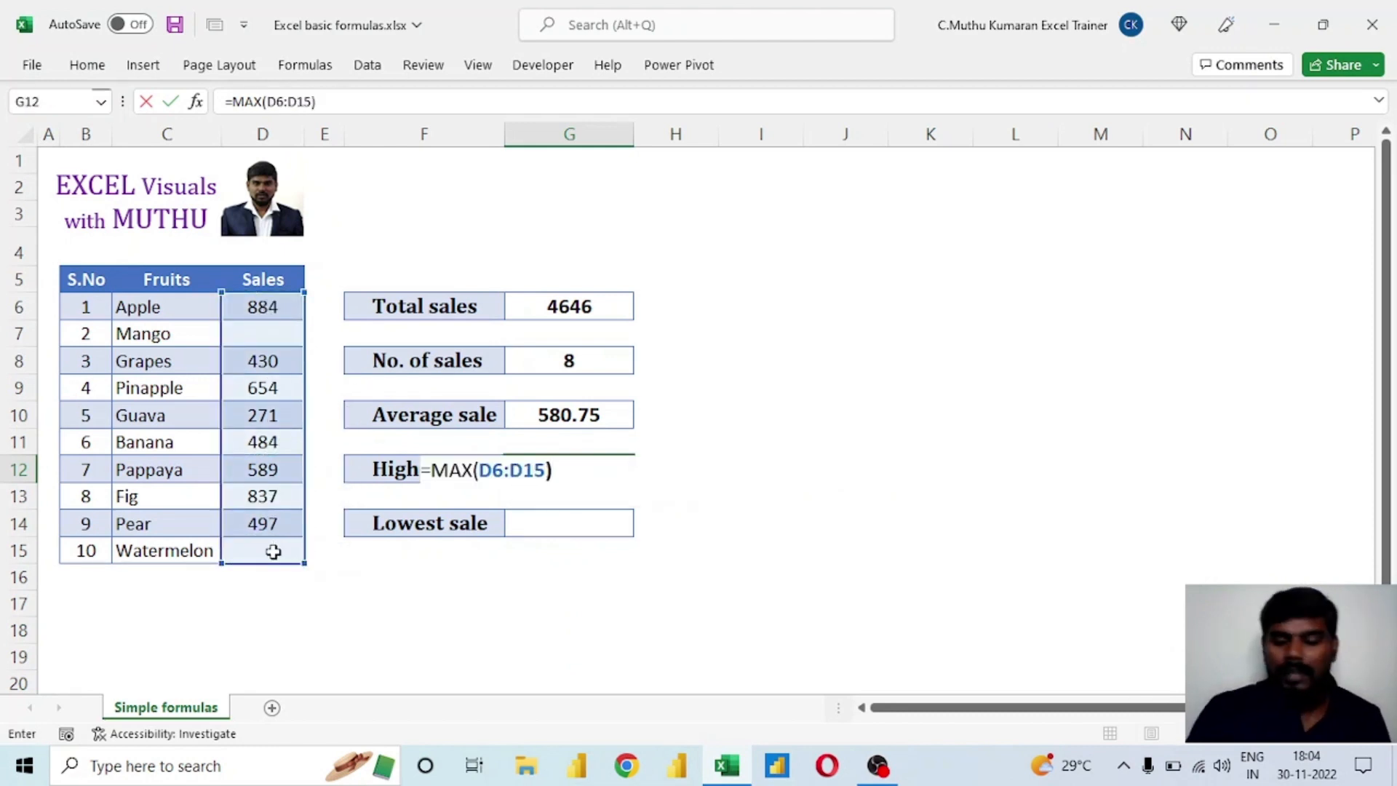
pyautogui.press('Return')
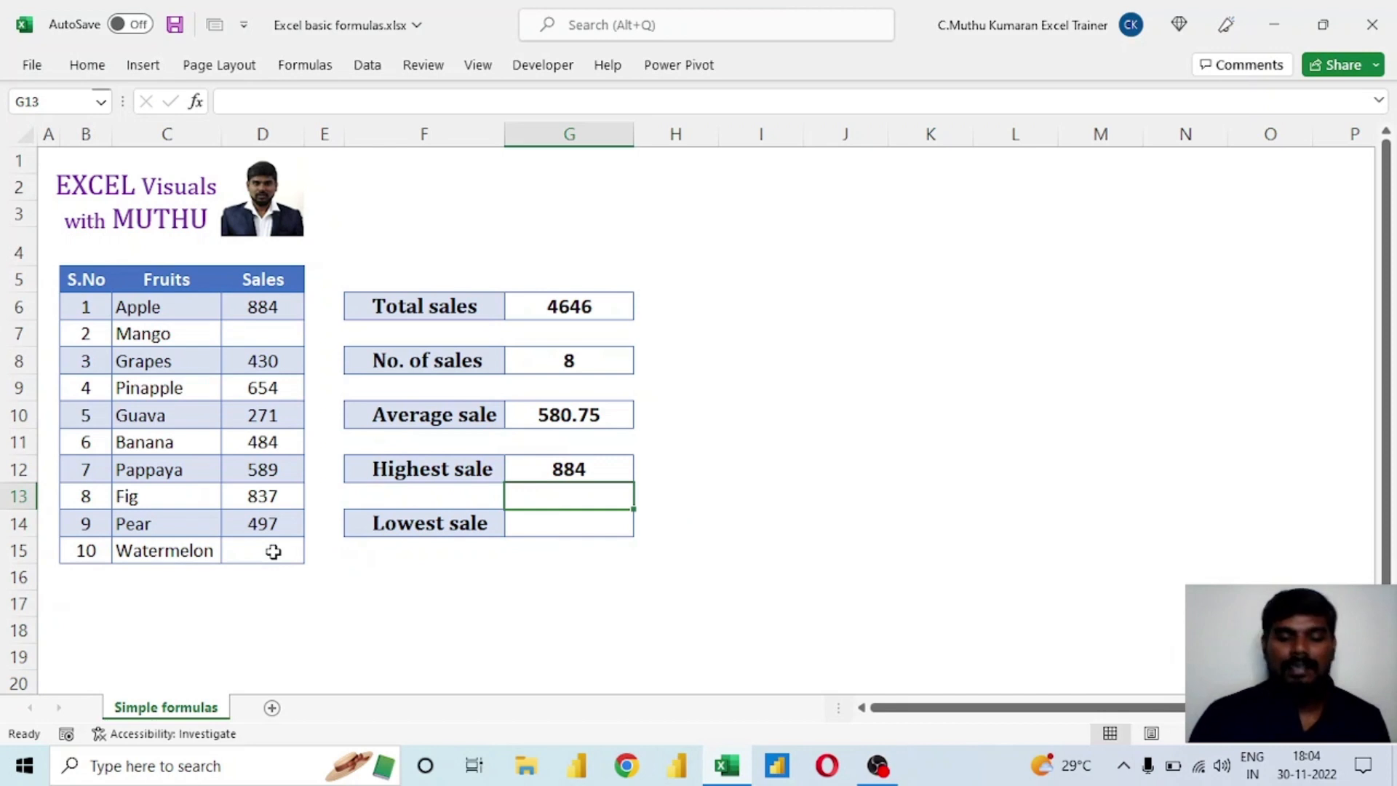
# Calculate Lowest sale in cell G14 with the formula =MIN(D6:D15).
pyautogui.click(554, 521)
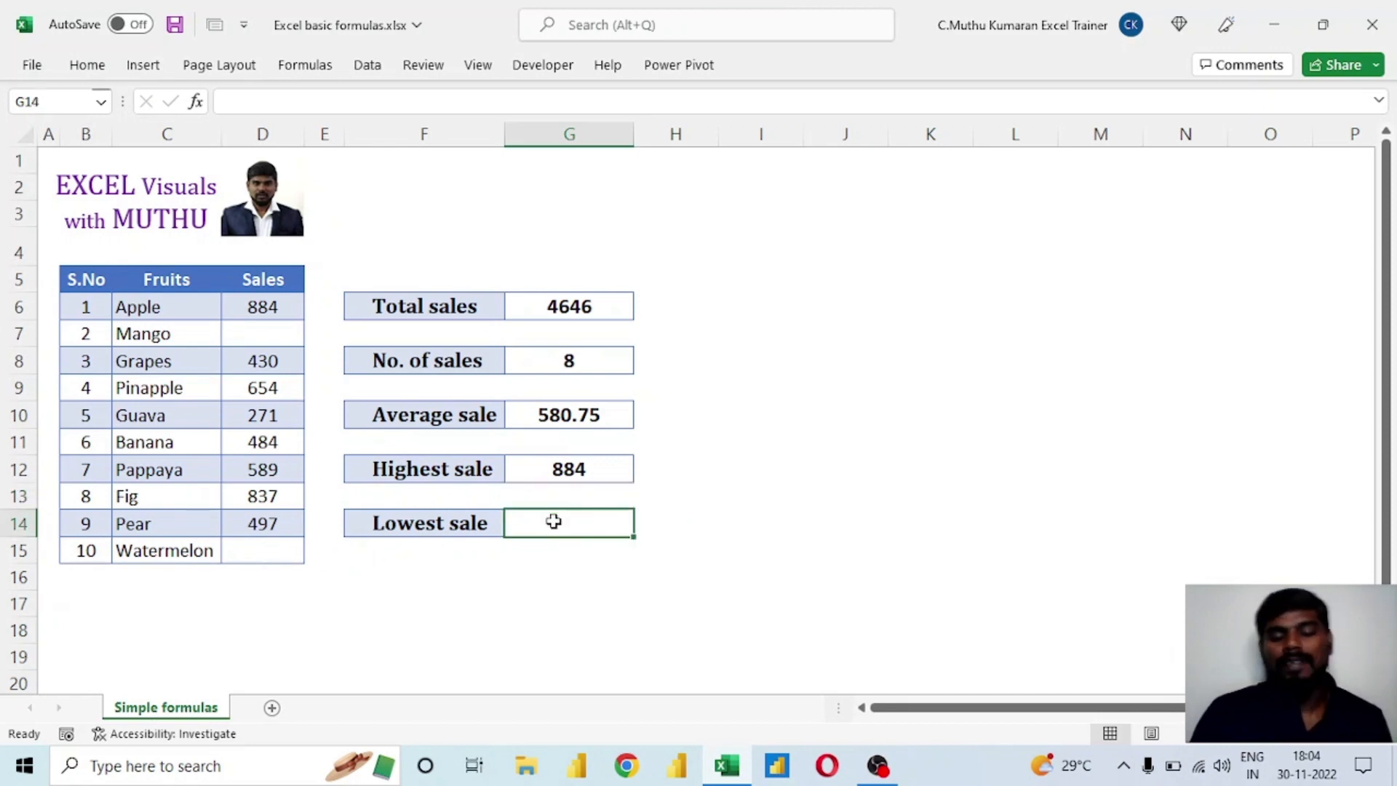
pyautogui.write('=')
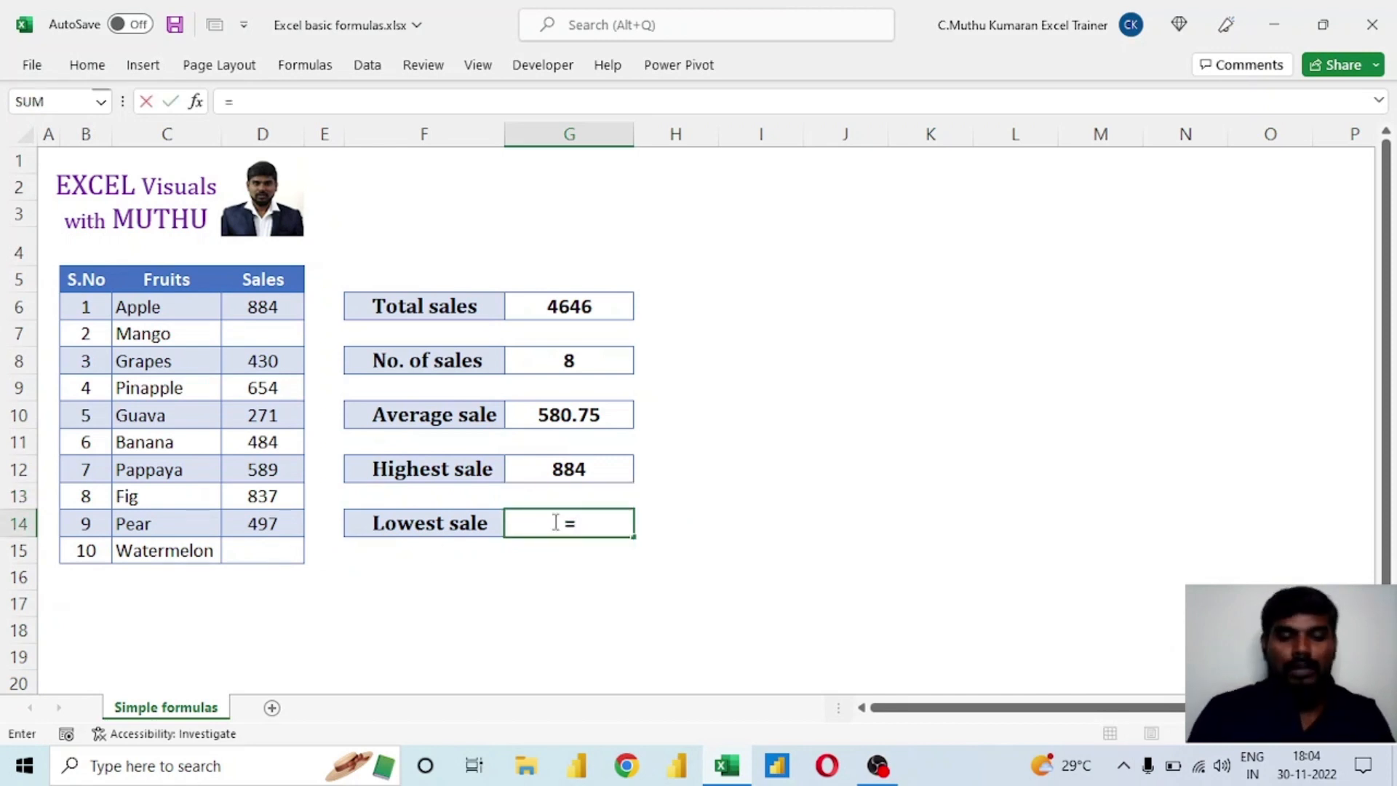
pyautogui.write('min')
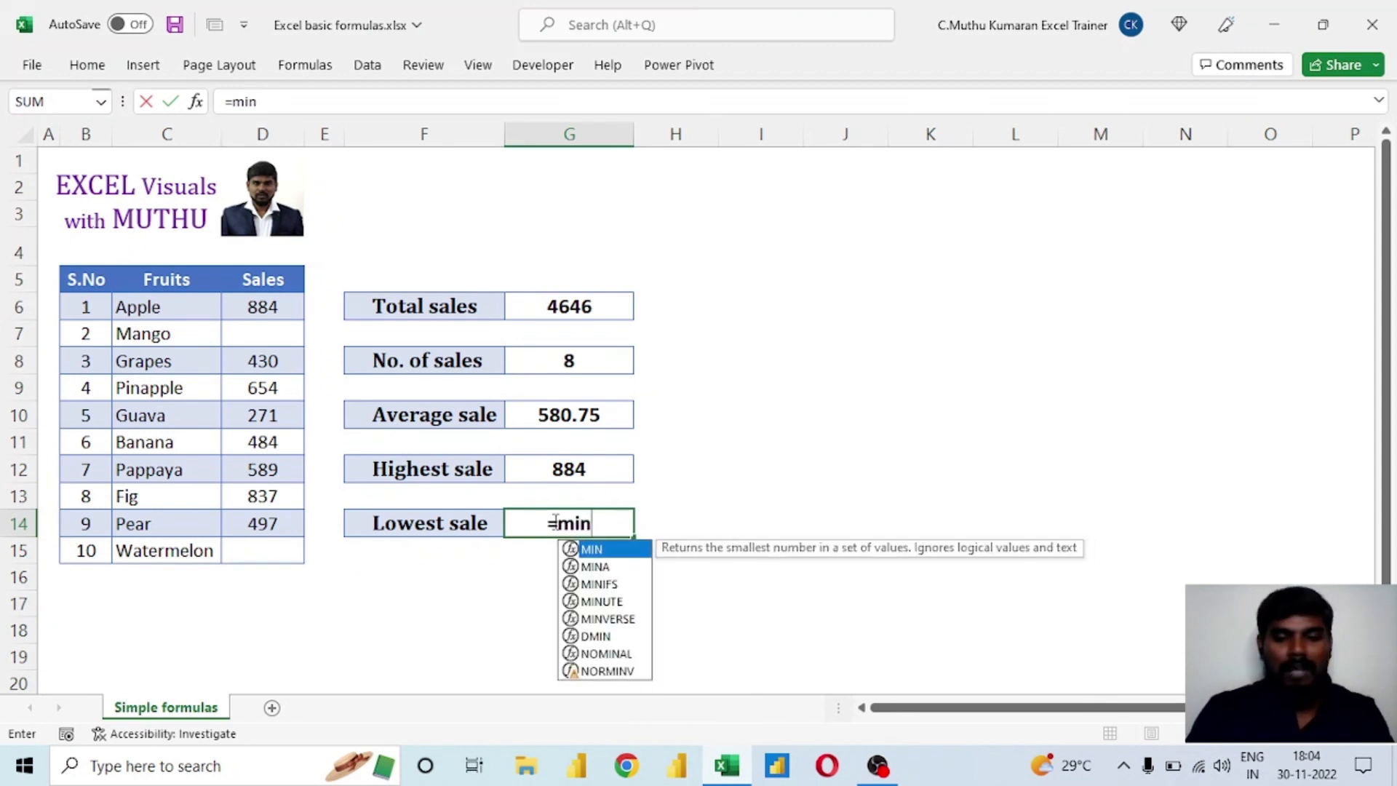
pyautogui.press('Tab')
pyautogui.moveTo(239, 311); pyautogui.dragTo(268, 564)
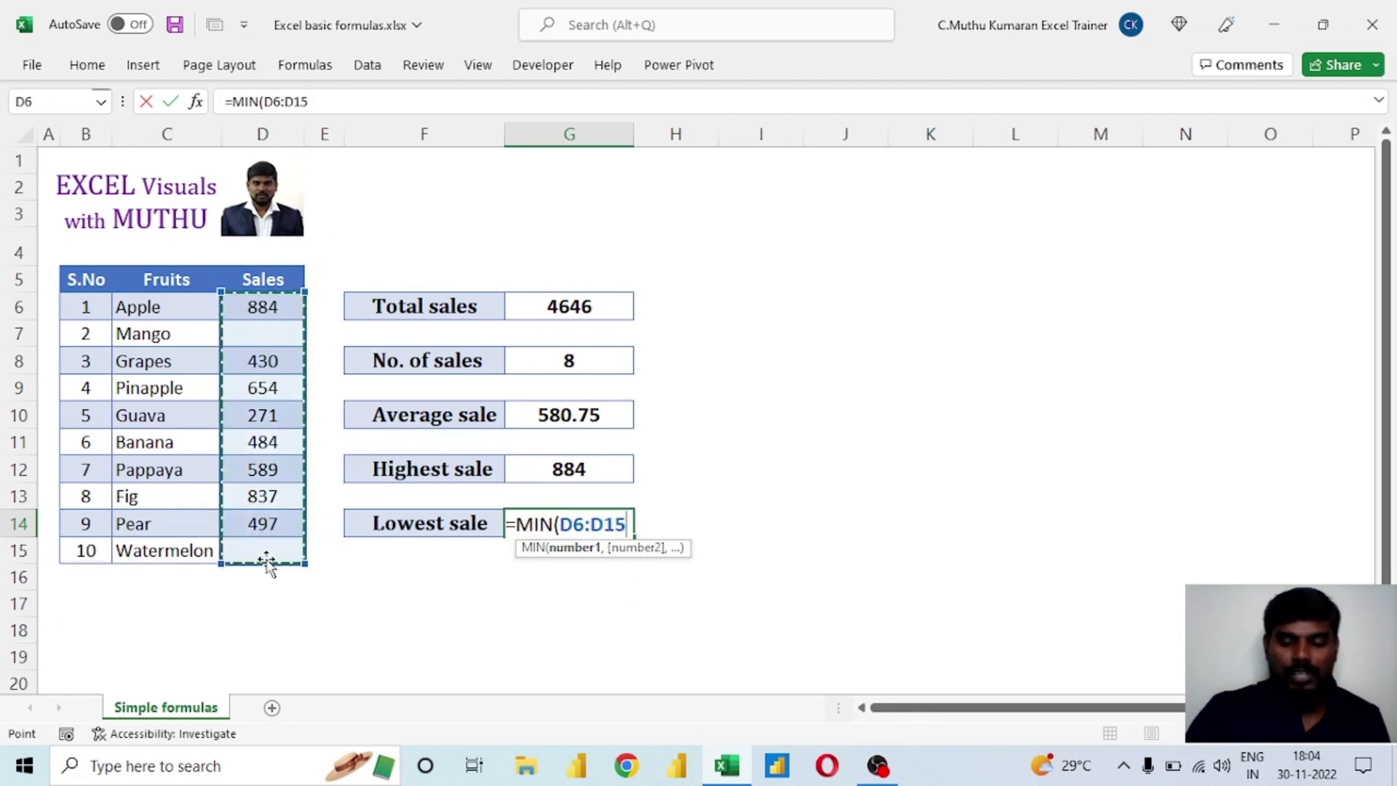
pyautogui.write(')')
pyautogui.press('Return')
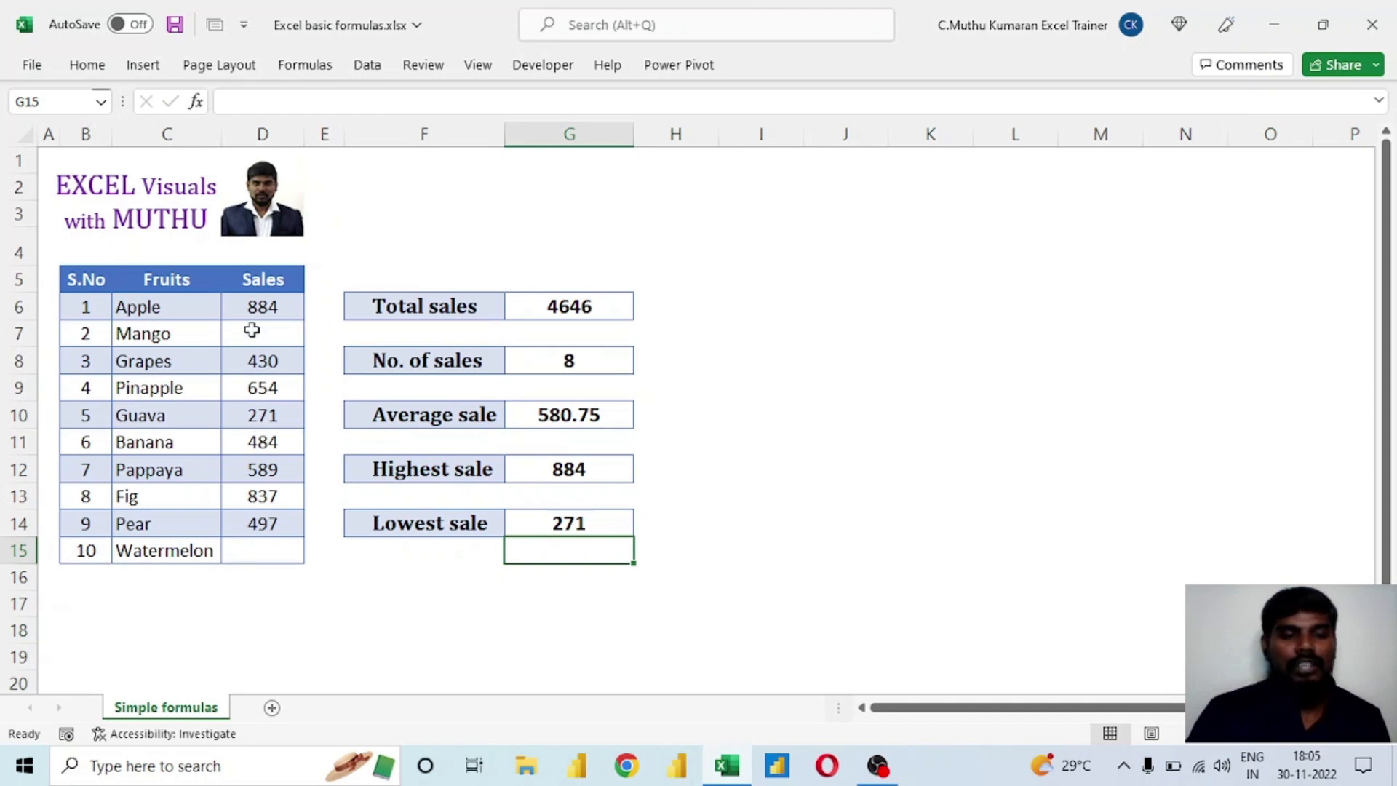
# Review the Sales range D6:D15 and the formulas behind the five summary results in G6, G8, G10, G12 and G14 without changing them.
pyautogui.moveTo(250, 307); pyautogui.dragTo(272, 549)
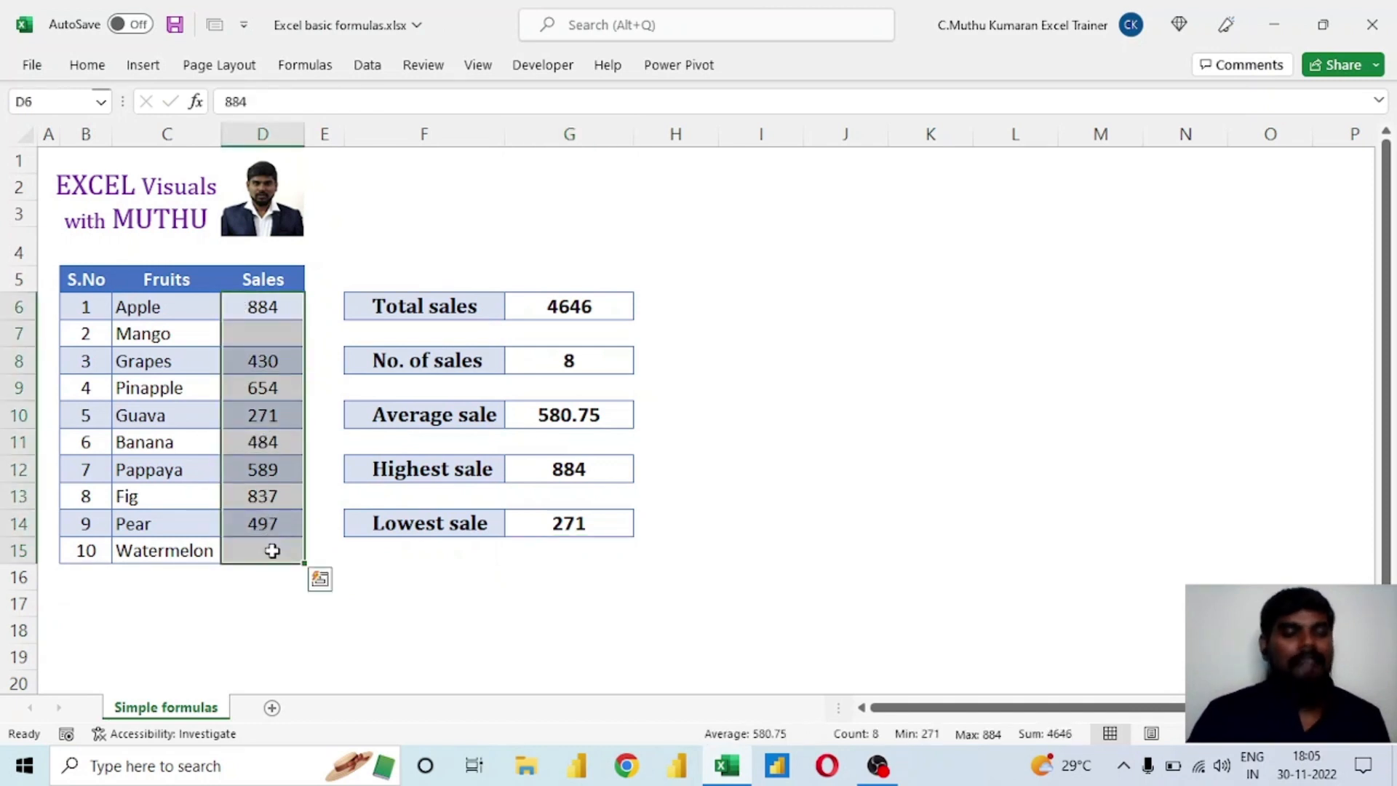
pyautogui.doubleClick(574, 306)
pyautogui.doubleClick(583, 360)
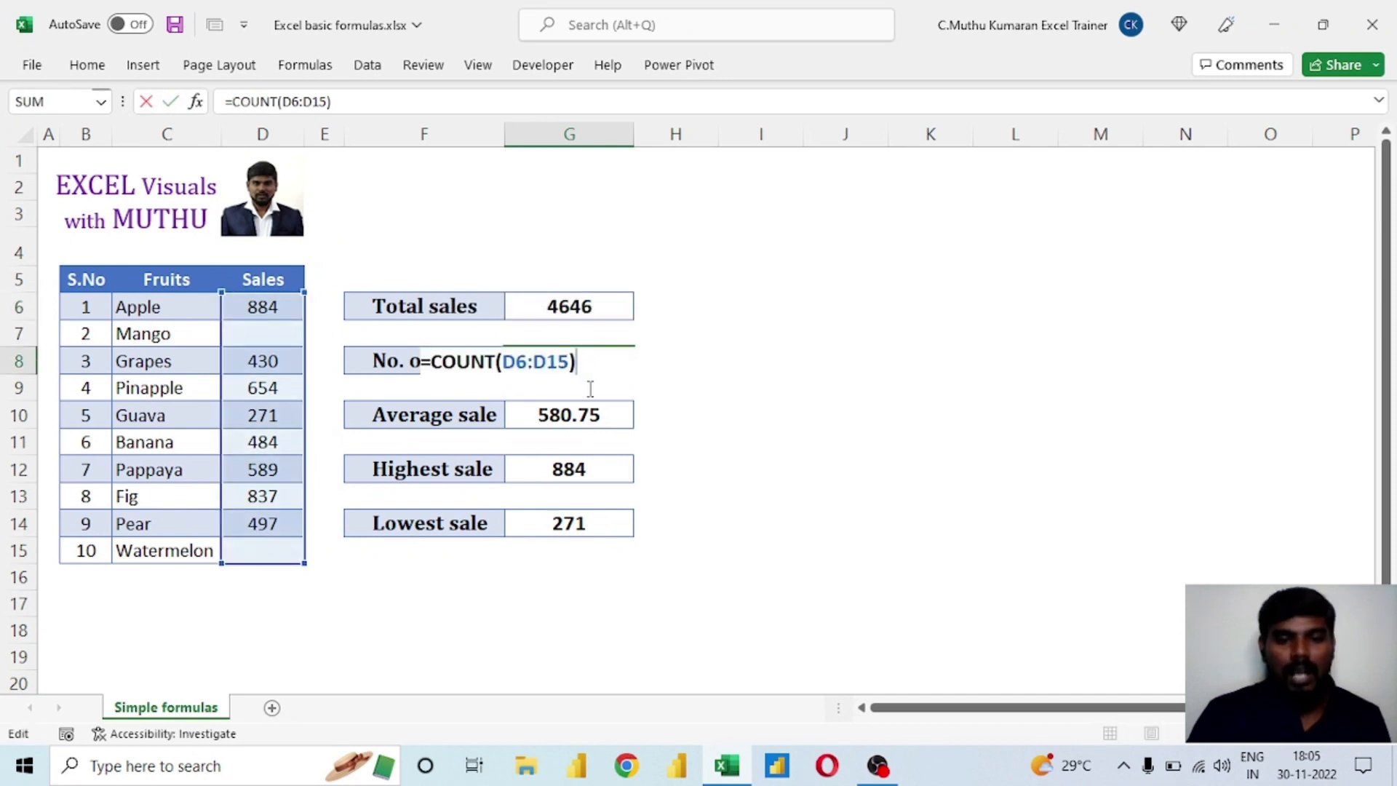
pyautogui.doubleClick(593, 418)
pyautogui.doubleClick(599, 469)
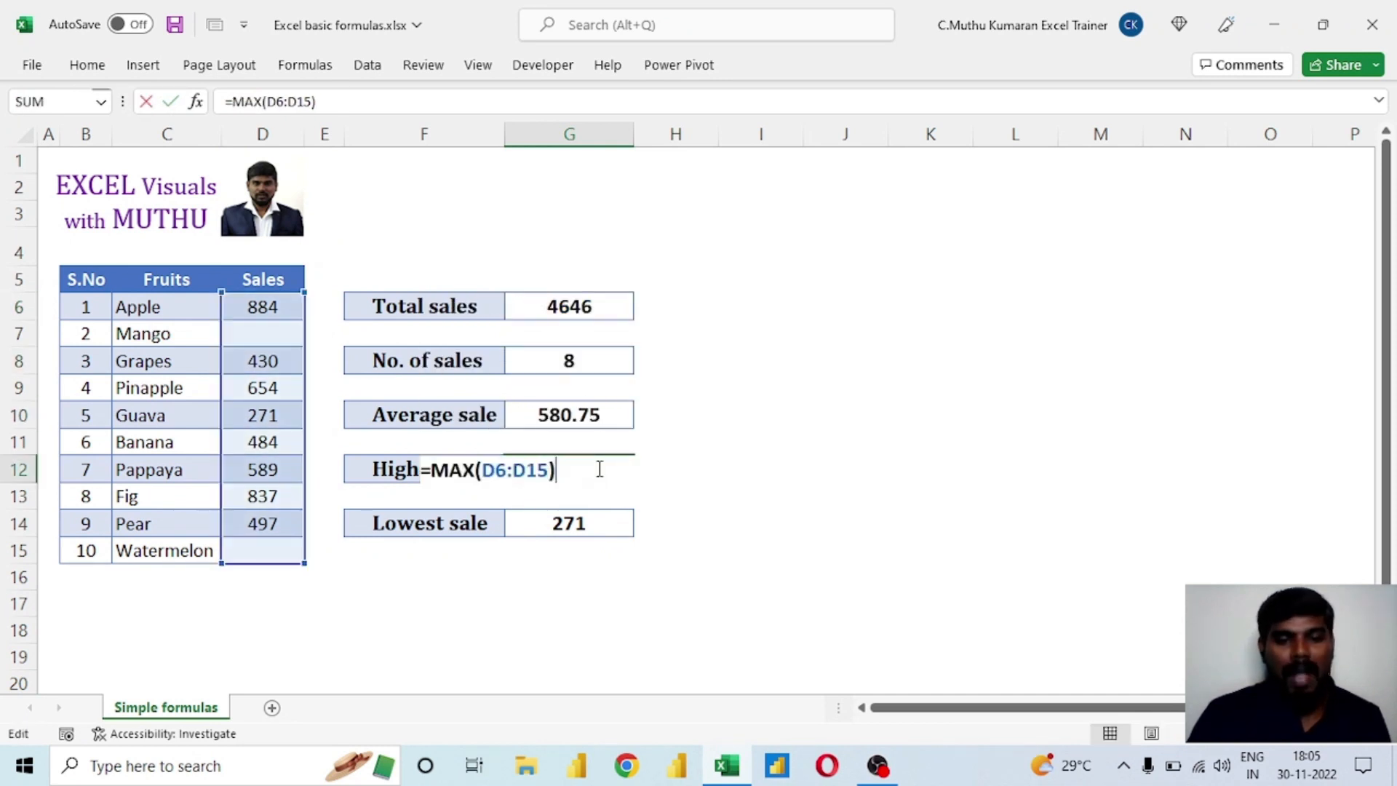
pyautogui.doubleClick(603, 524)
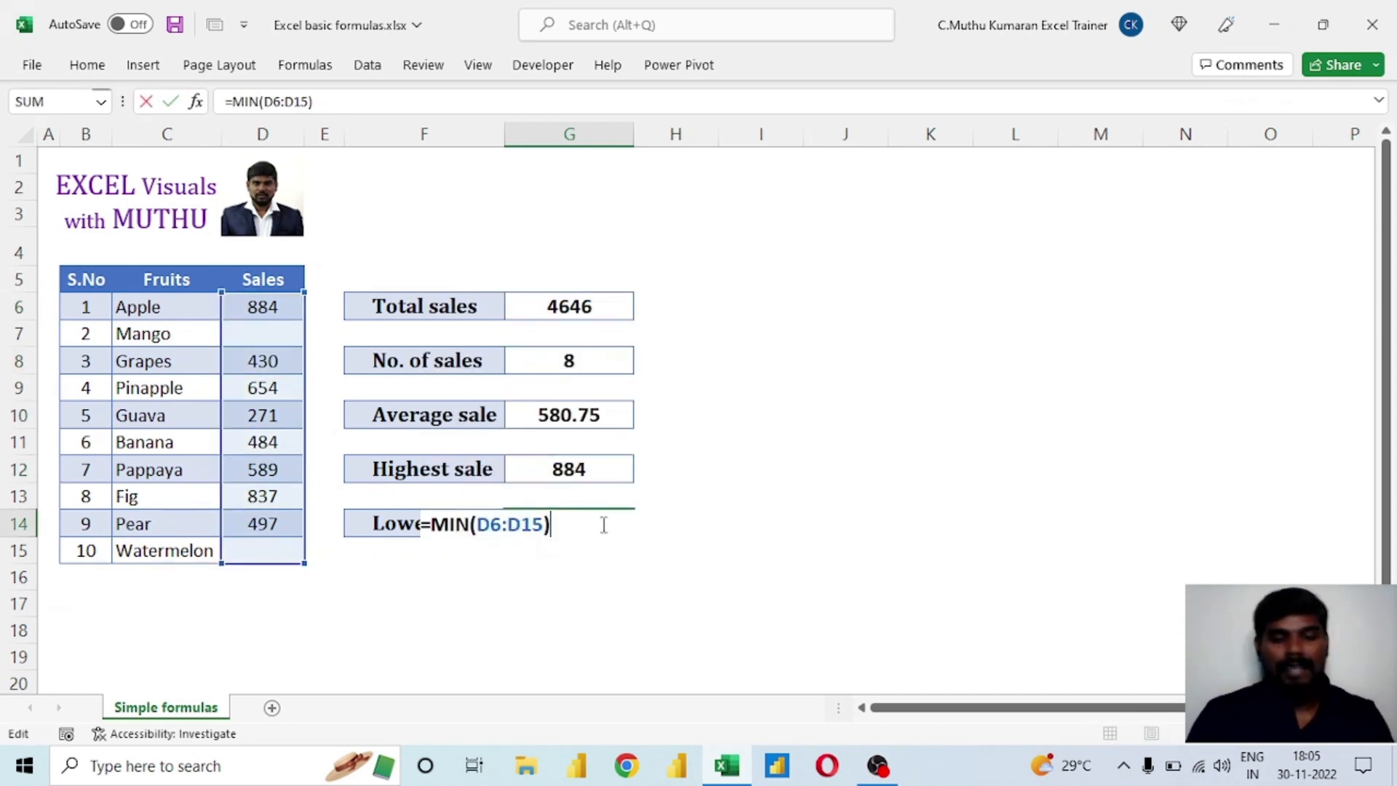
pyautogui.press('Escape')
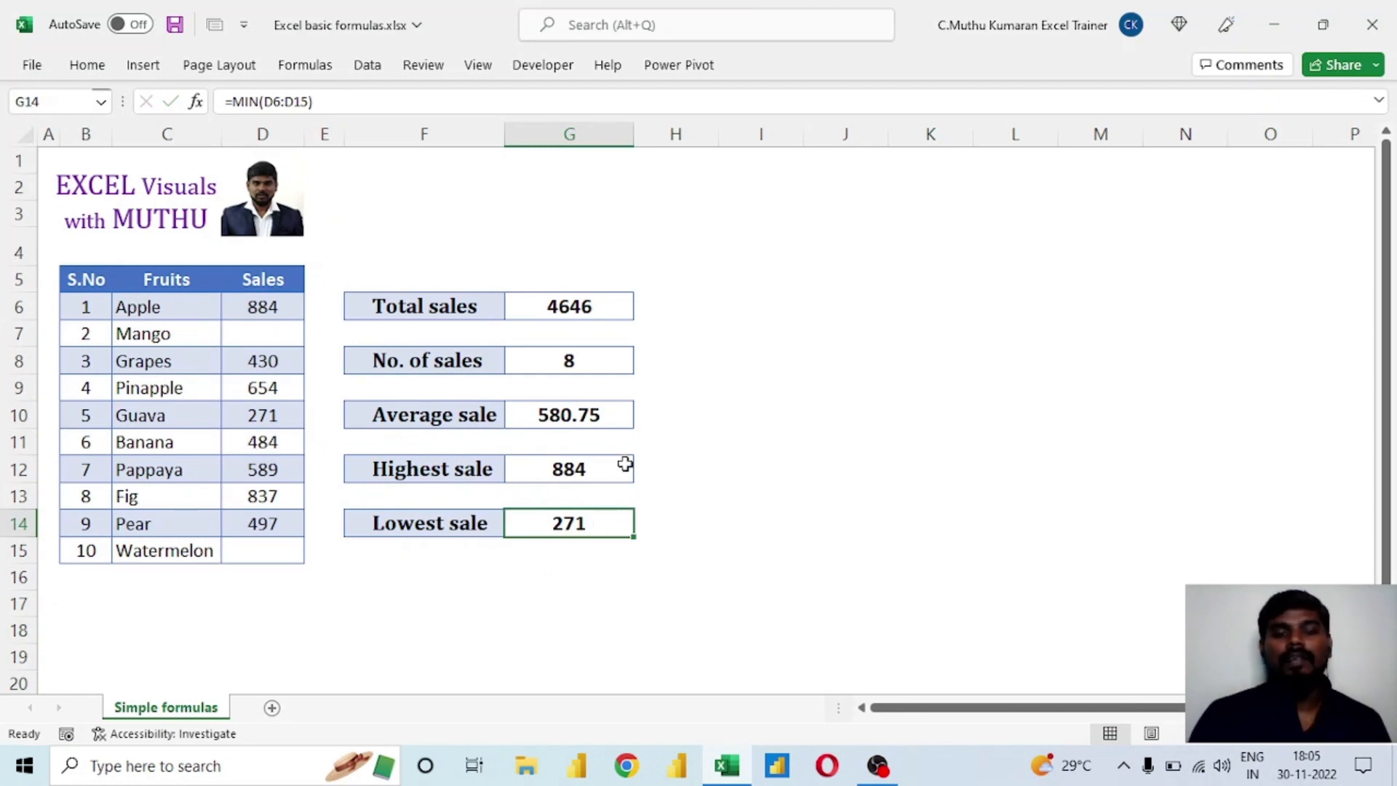